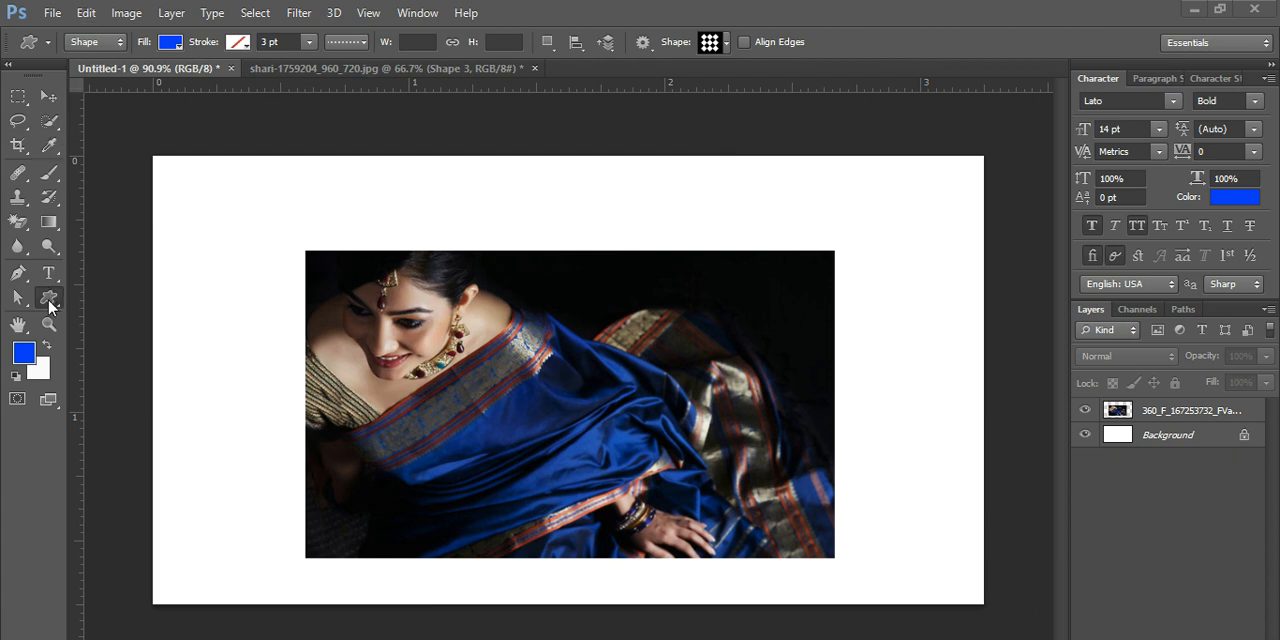
- Draw the diamond tile custom shape over the blue saree photo, about 626 by 375 px
right_click(49, 301)
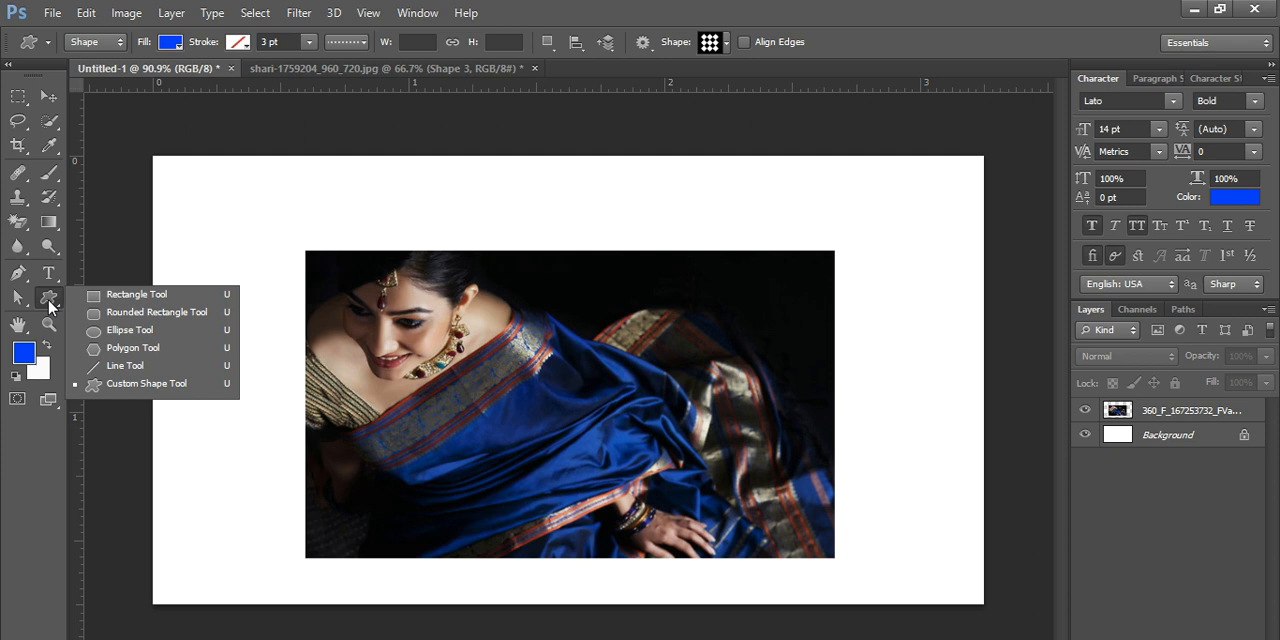
left_click(114, 386)
left_click(725, 42)
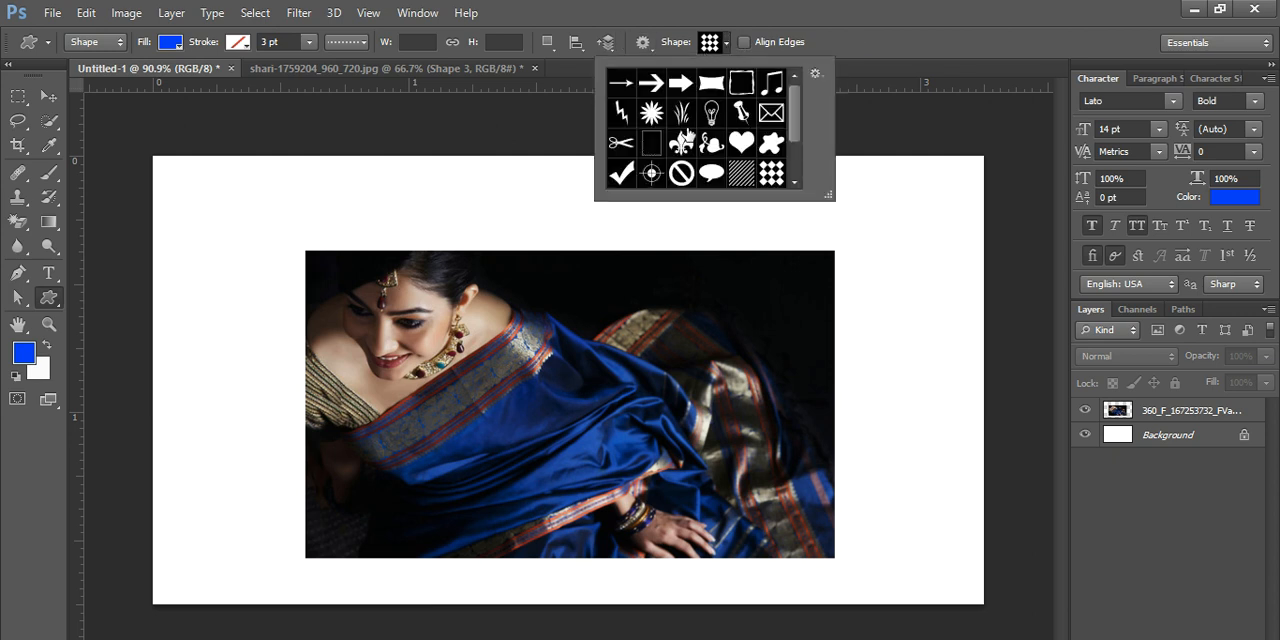
scroll(712, 148, "down", 2)
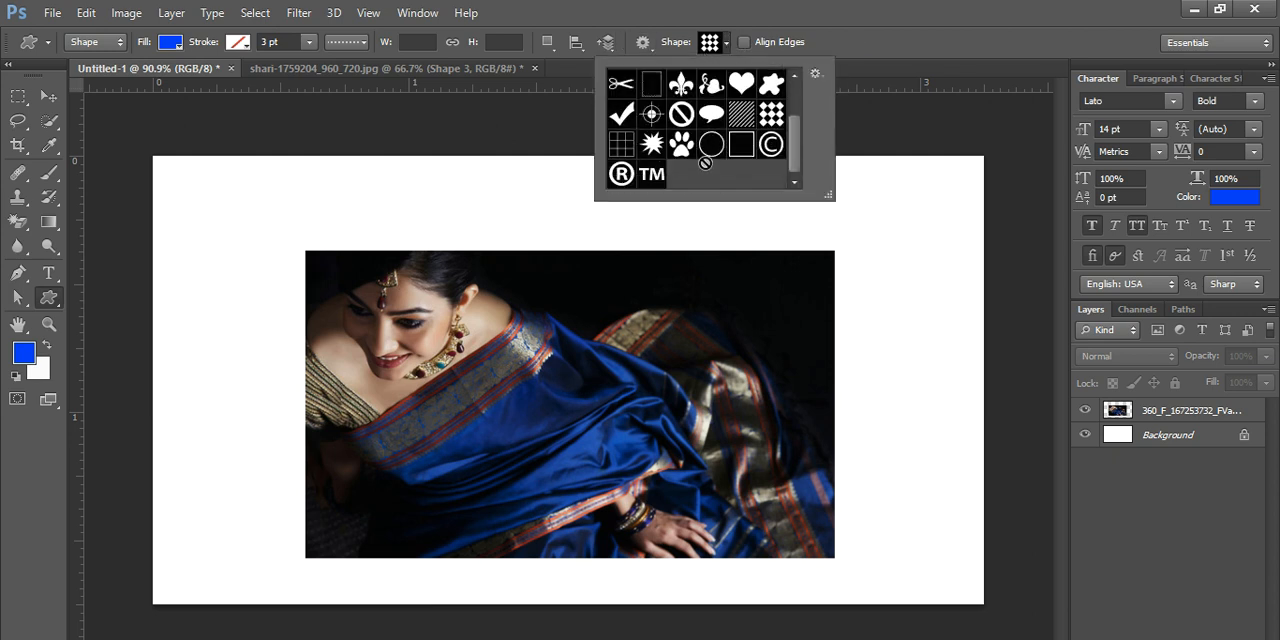
scroll(749, 172, "up", 1)
scroll(750, 172, "up", 1)
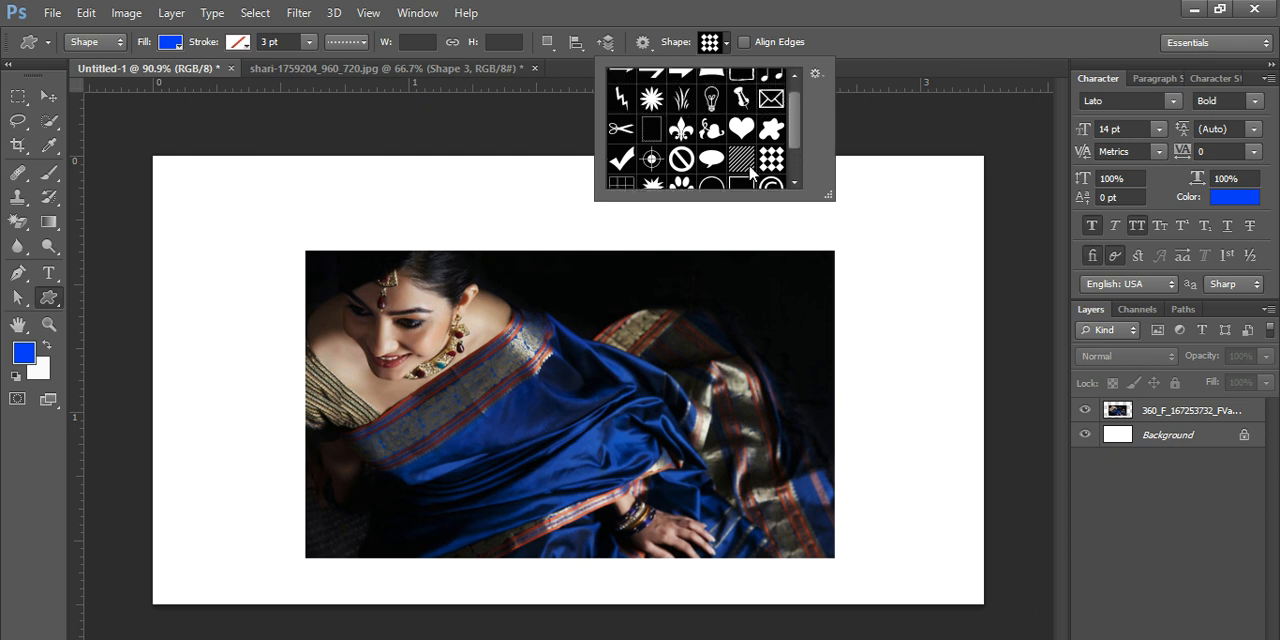
scroll(688, 125, "down", 2)
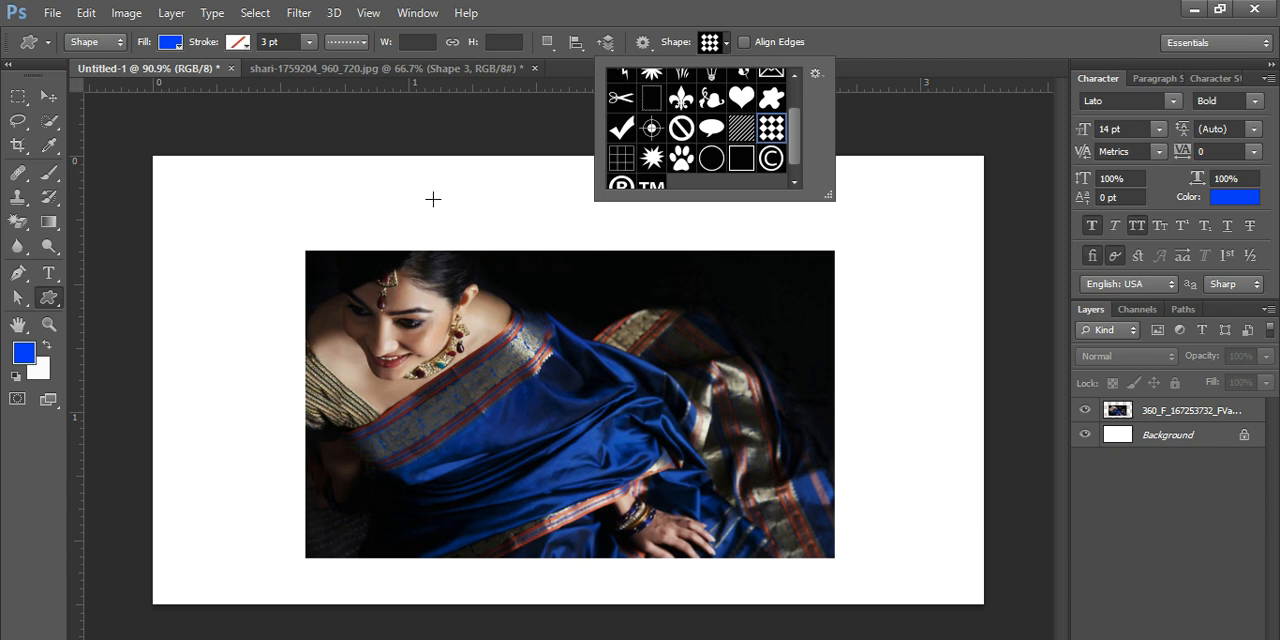
left_click_drag(307, 253, 839, 568)
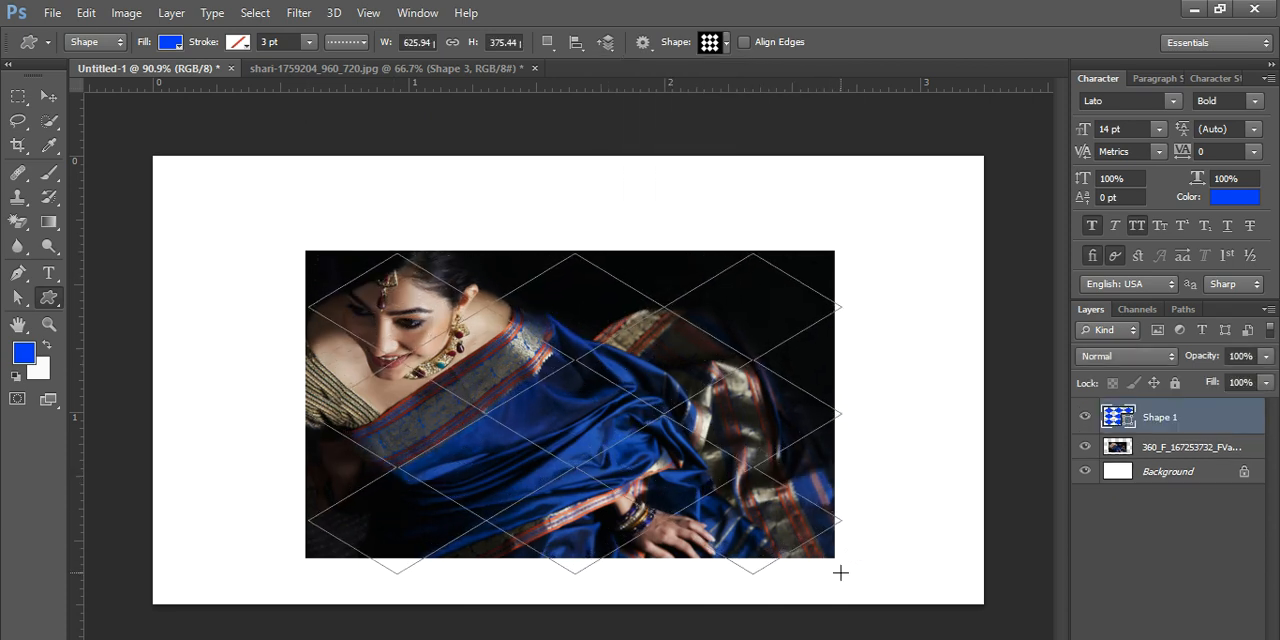
- Reposition the blue diamond shape so it sits centred over the photo, and deselect it
left_click(48, 96)
left_click_drag(592, 438, 591, 422)
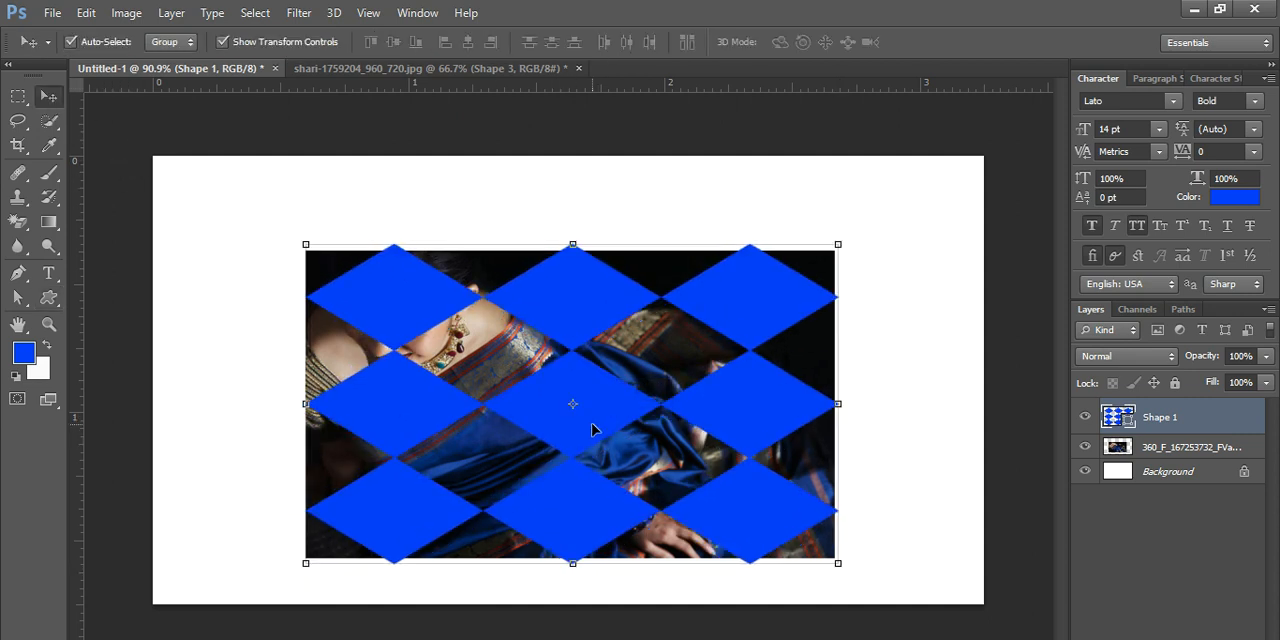
left_click(990, 422)
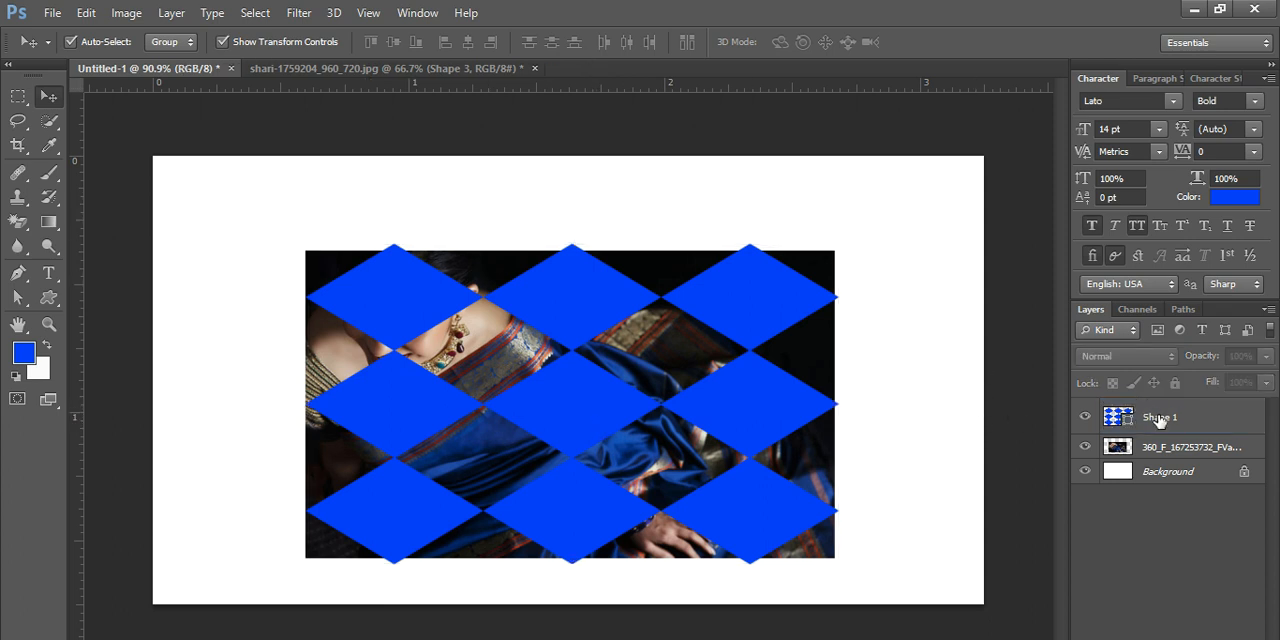
- Place the diamond shape layer beneath the photo layer and clip the photo to it with a clipping mask
left_click_drag(1159, 420, 1140, 456)
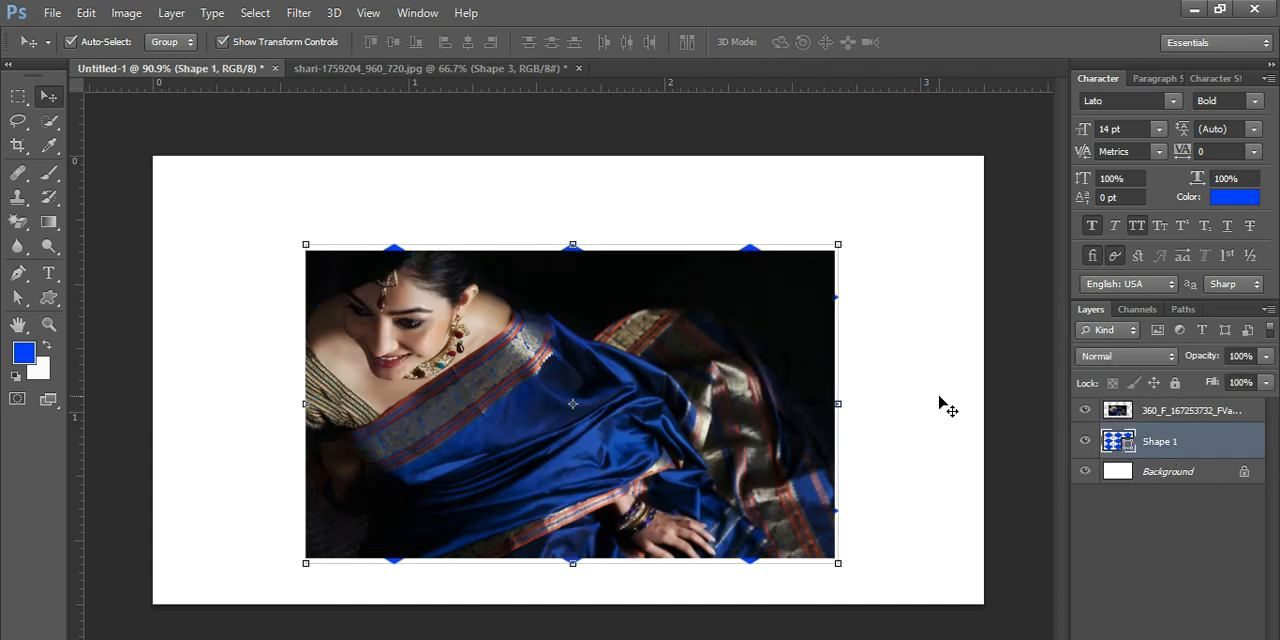
left_click(1179, 541)
right_click(1208, 417)
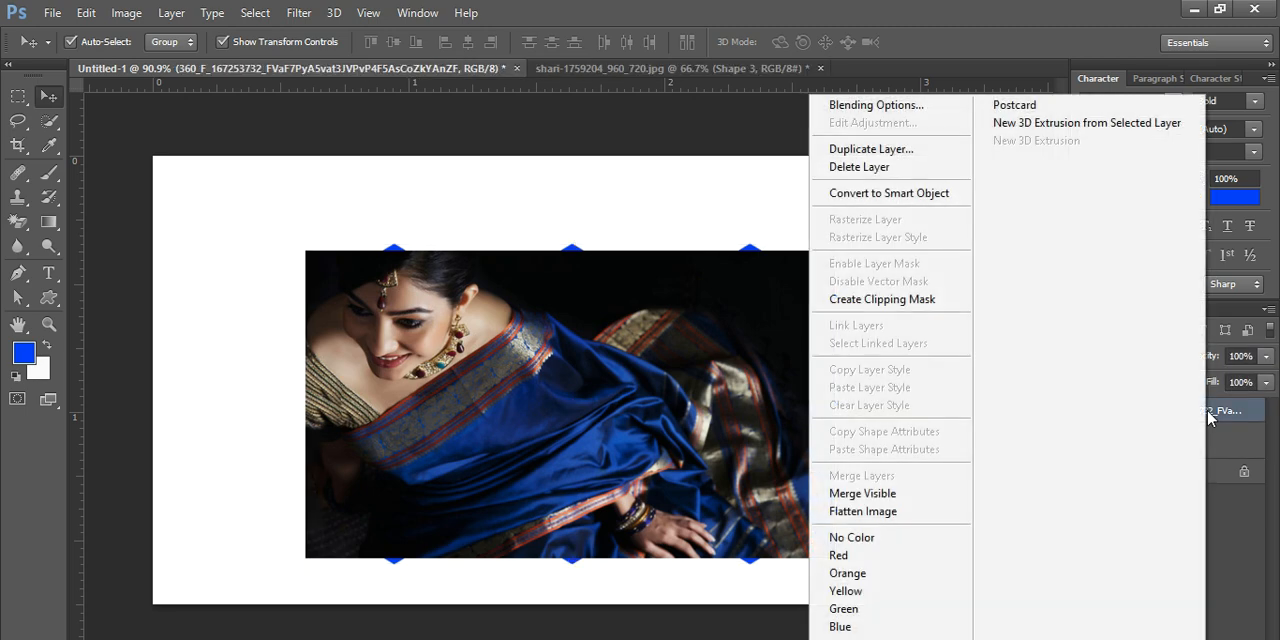
left_click(884, 302)
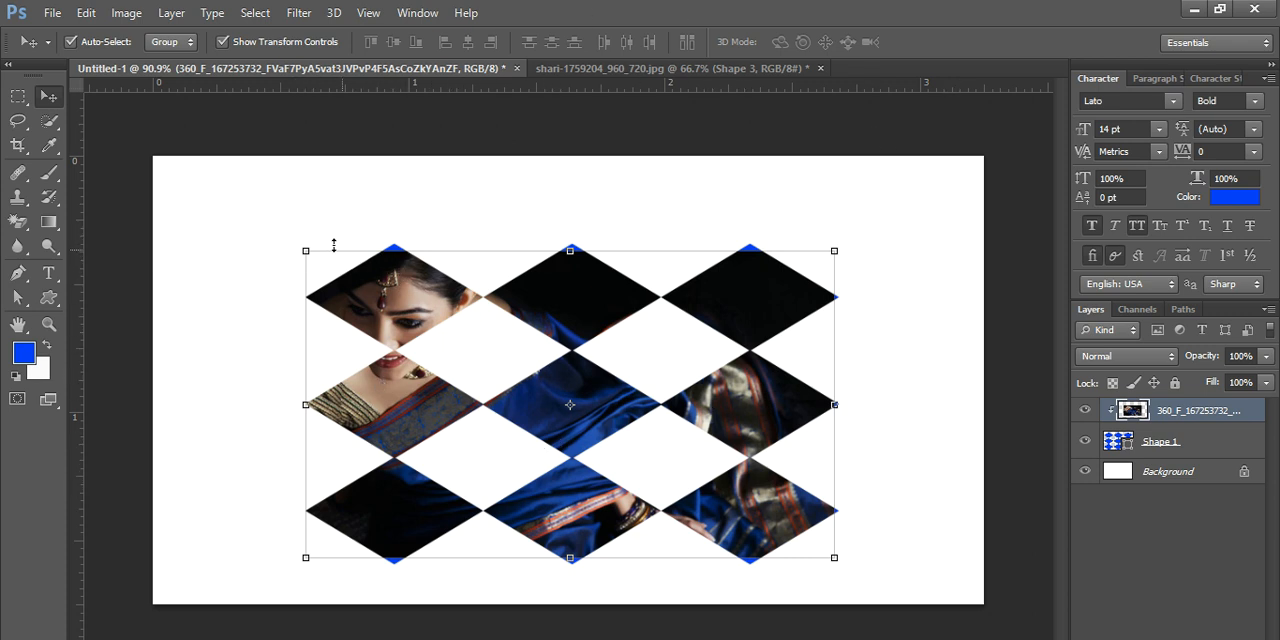
- Stretch the clipped photo to about 109% height and slightly wider on both sides so it covers all the diamonds
key("ctrl+t")
left_click_drag(575, 232, 574, 230)
left_click_drag(566, 558, 570, 563)
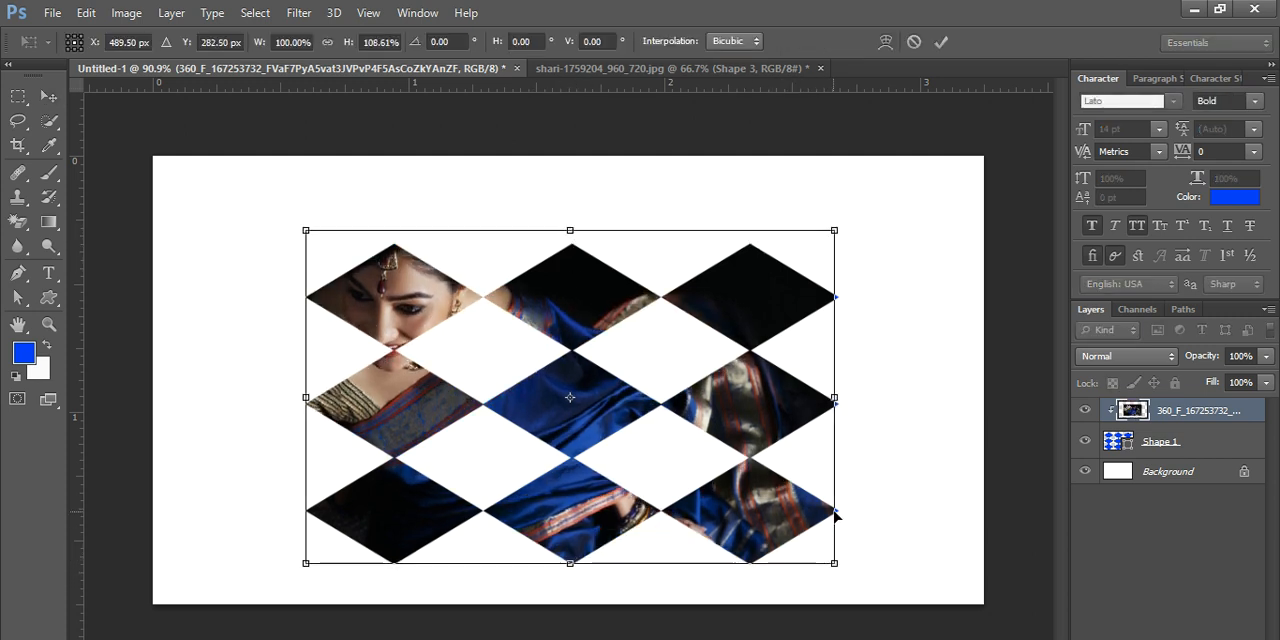
left_click_drag(838, 515, 848, 506)
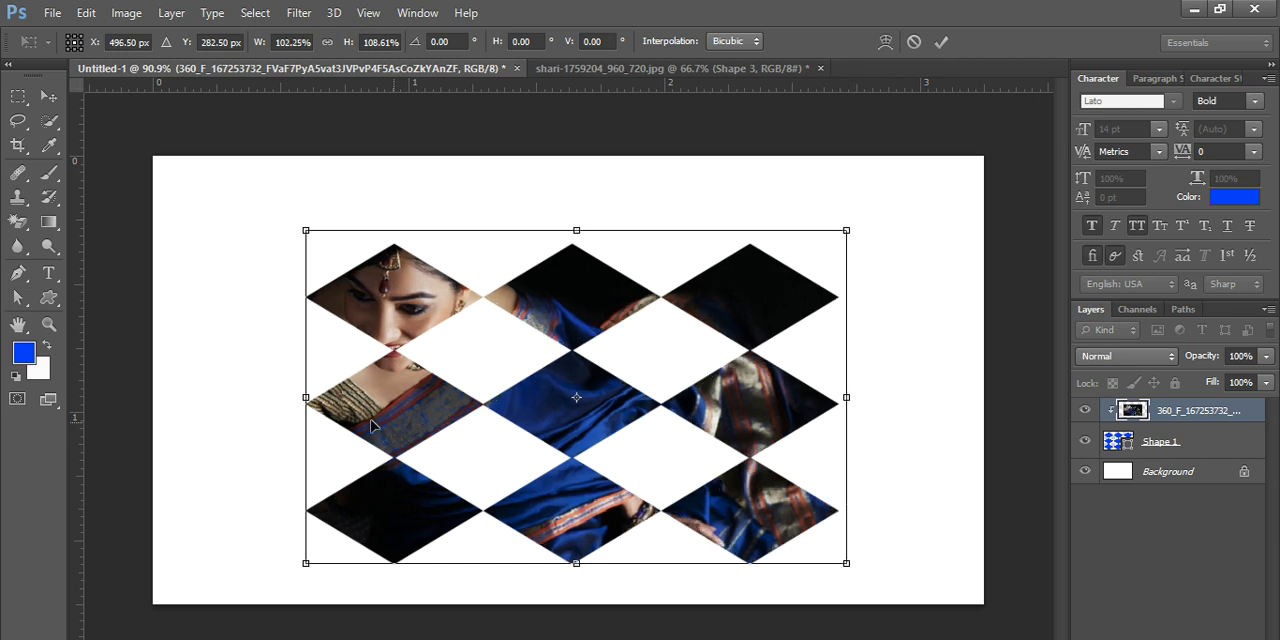
left_click_drag(305, 397, 298, 397)
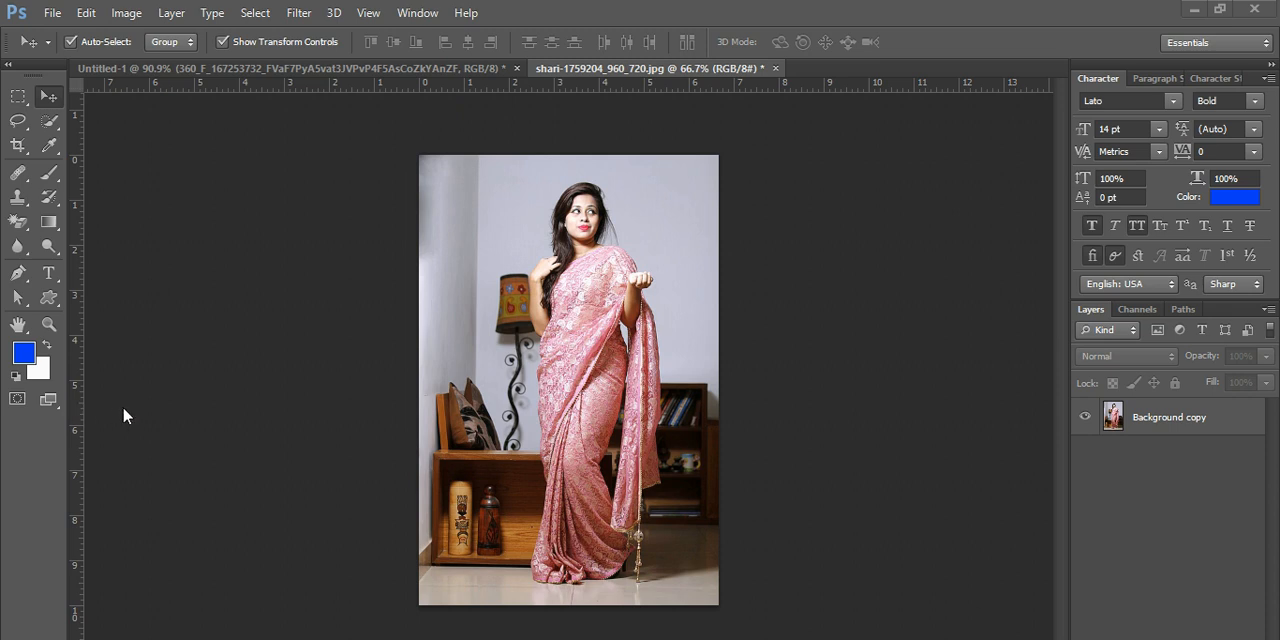
- Add a horizontal text layer reading "ABCS" on the pink saree photo, beside the lamp
left_click_drag(48, 280, 161, 274)
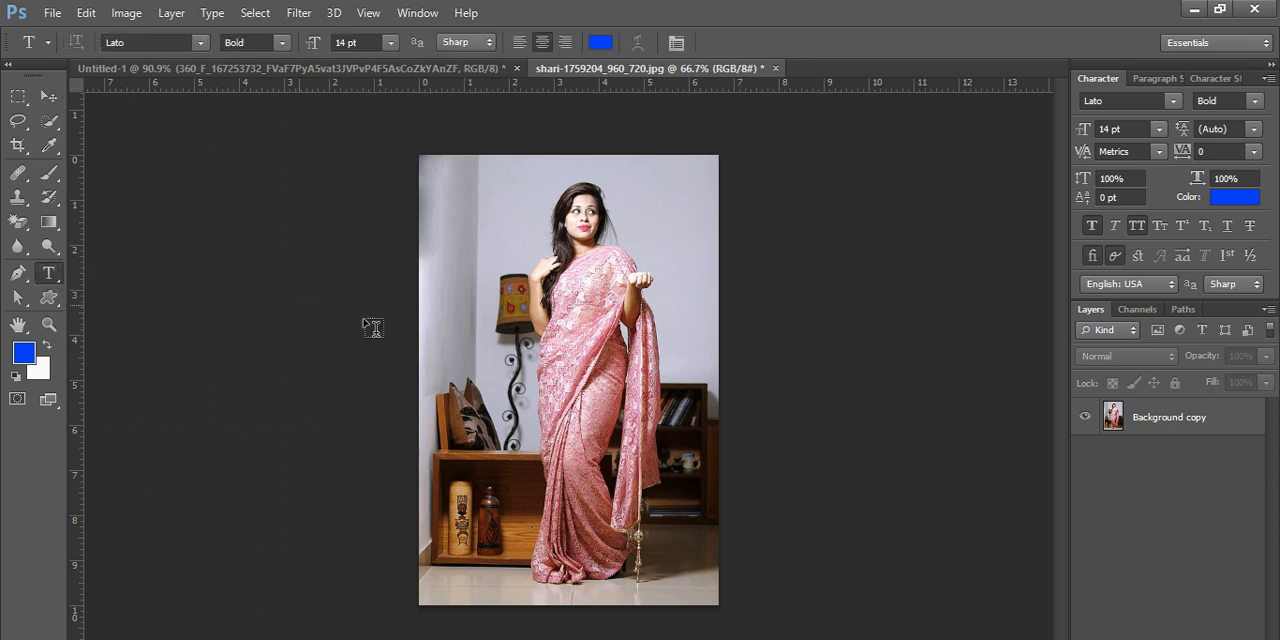
left_click(465, 310)
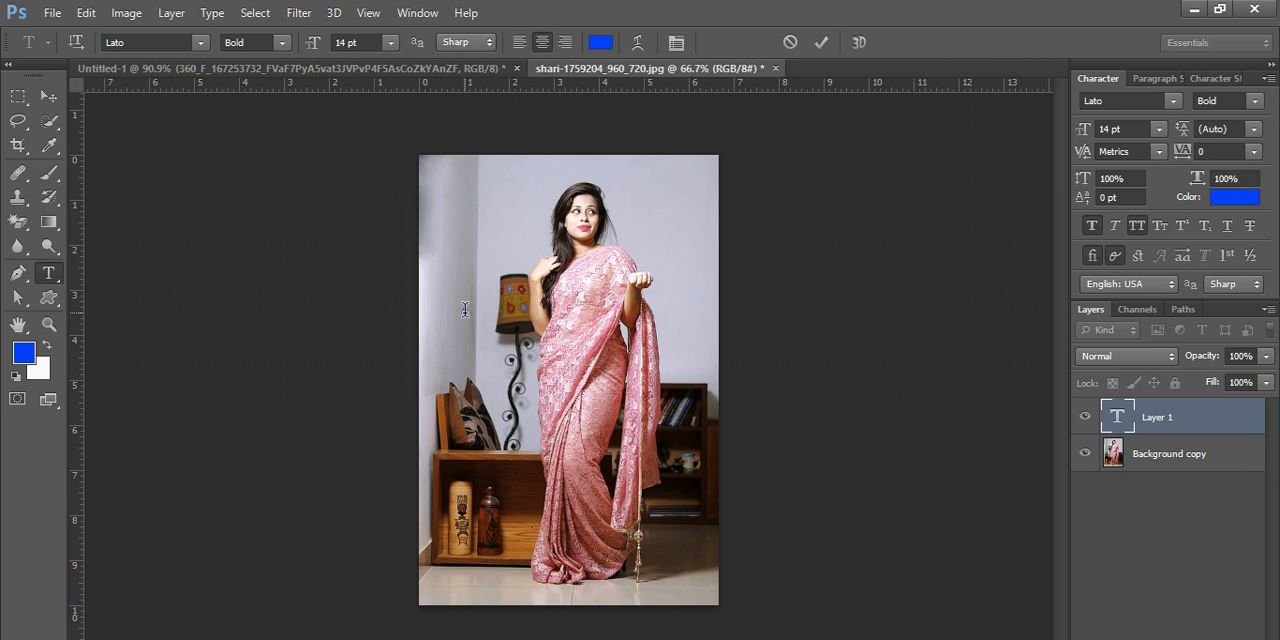
type("APCS")
- Set the font size of the "ABCS" text to 200 pt
left_click_drag(487, 309, 426, 312)
left_click(1158, 129)
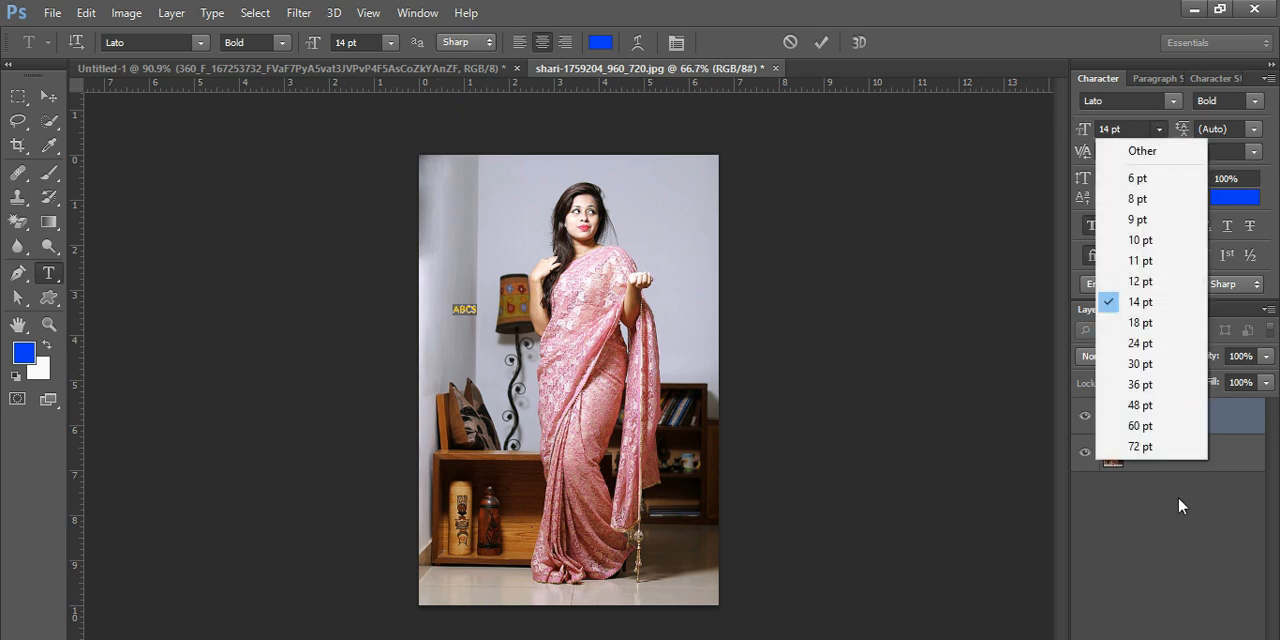
left_click(1145, 450)
left_click(1132, 129)
type("200")
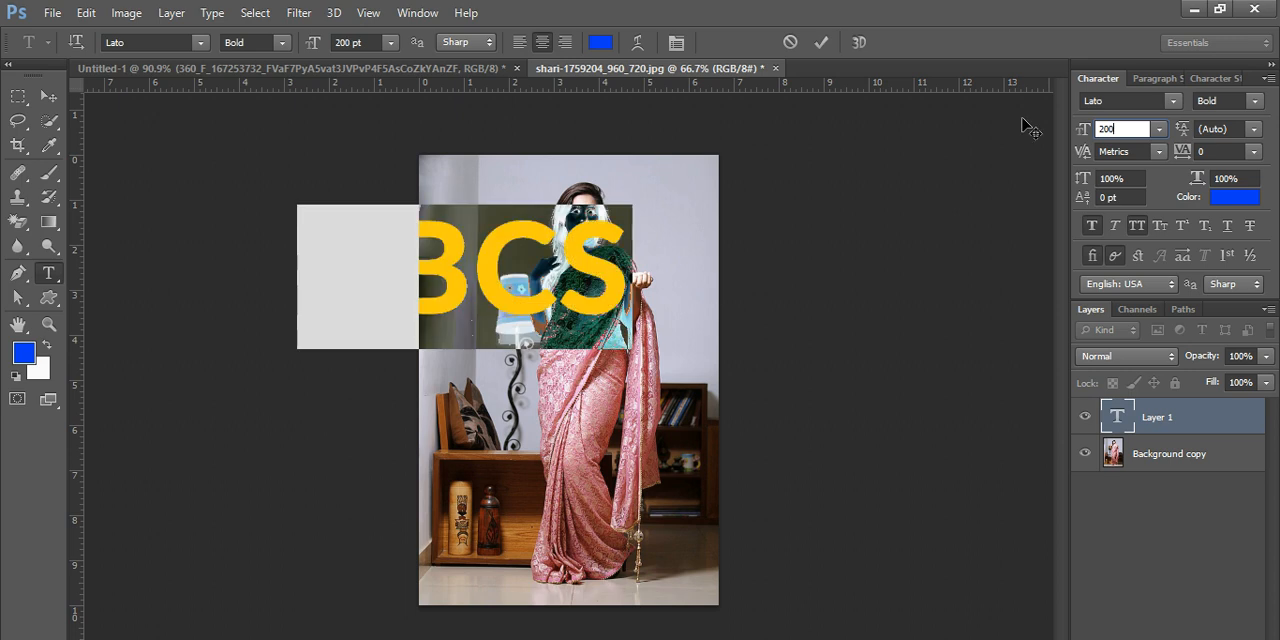
key("Return")
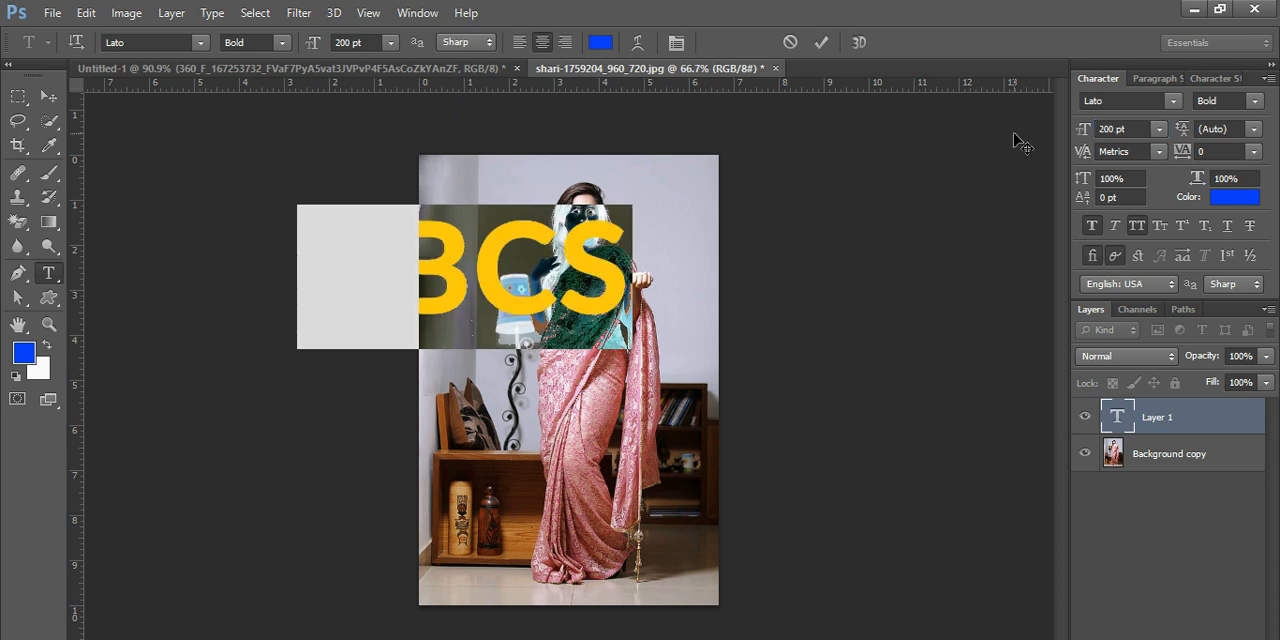
- Move the "ABCS" text up and across the photo so it overlaps the woman's face and shoulders
left_click(48, 96)
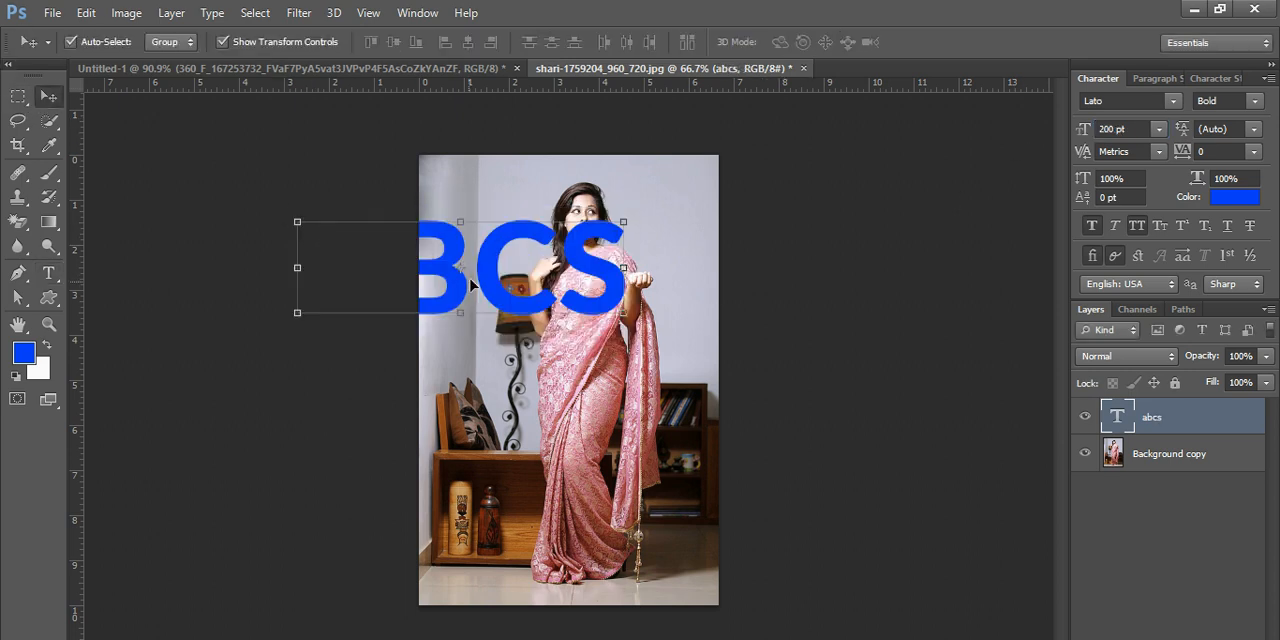
left_click_drag(471, 282, 567, 299)
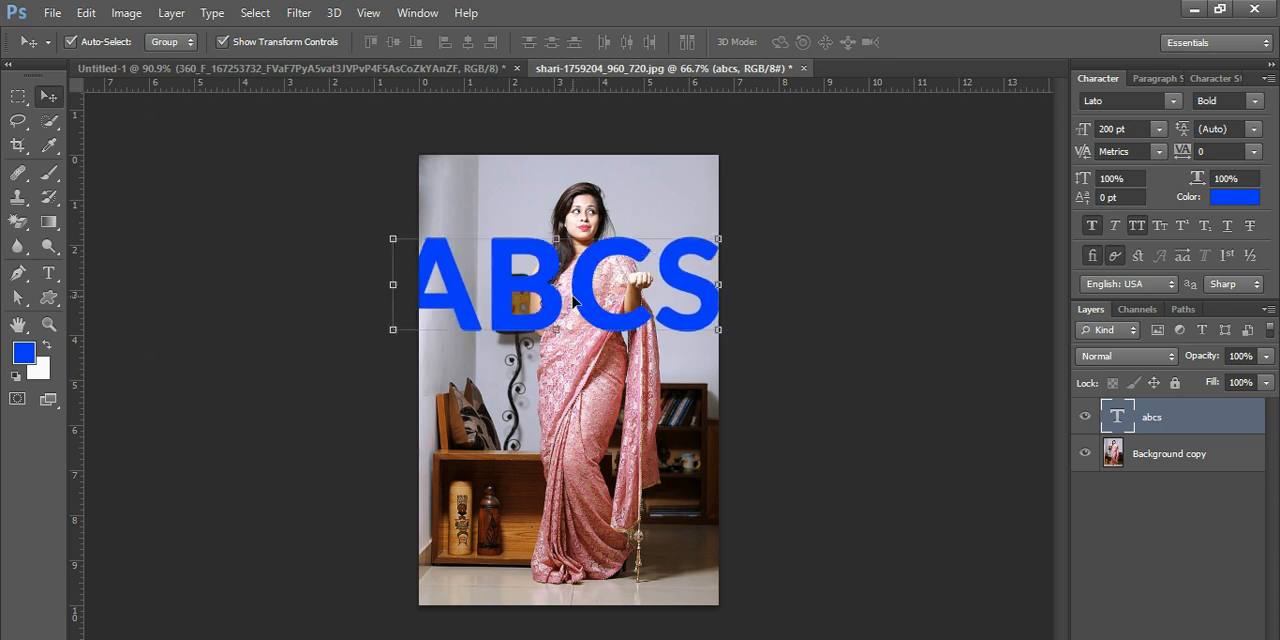
left_click(49, 274)
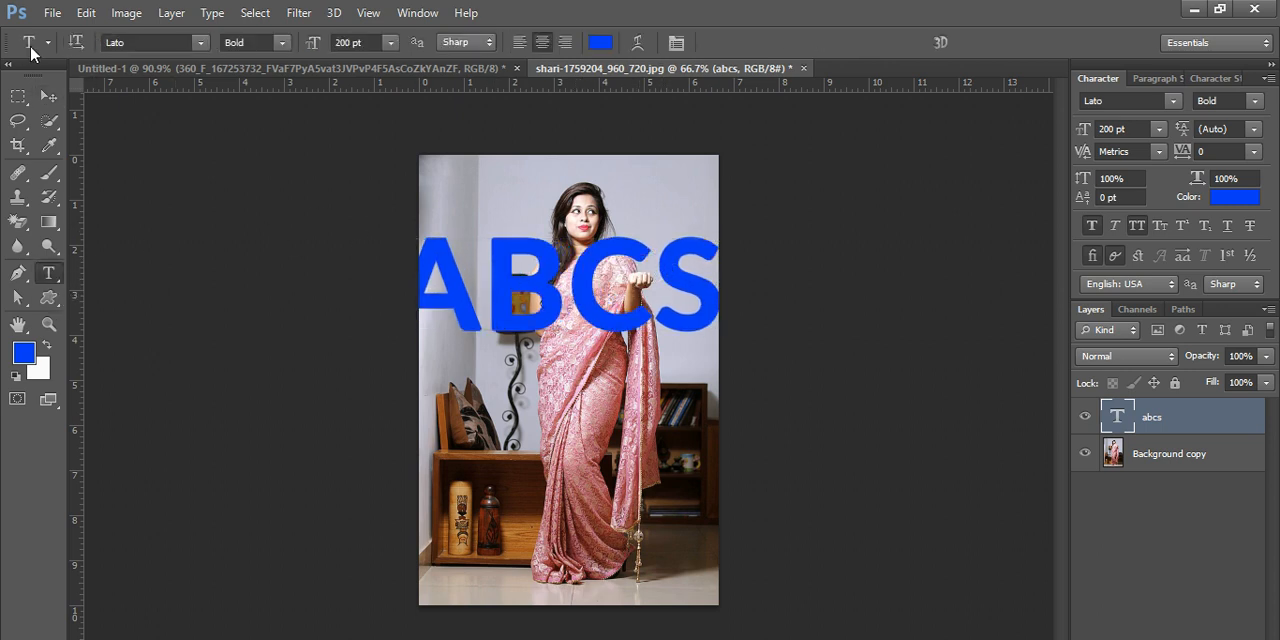
left_click(43, 96)
left_click_drag(548, 277, 550, 238)
scroll(625, 316, "up", 3)
scroll(622, 301, "up", 1)
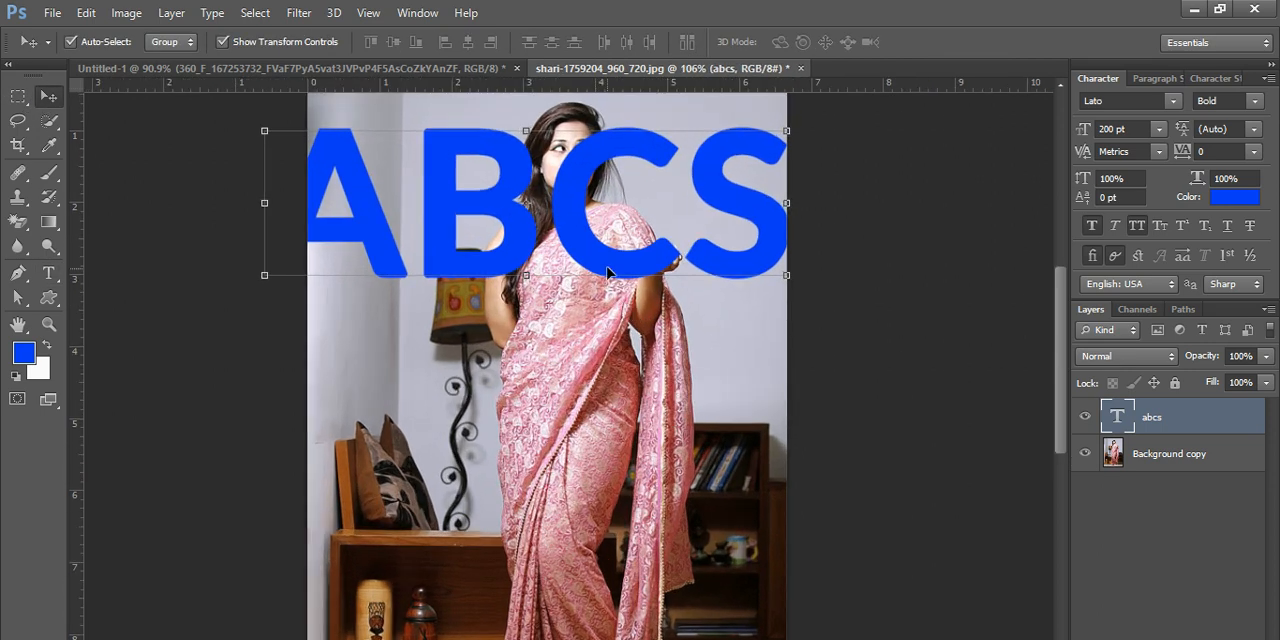
left_click_drag(527, 226, 542, 220)
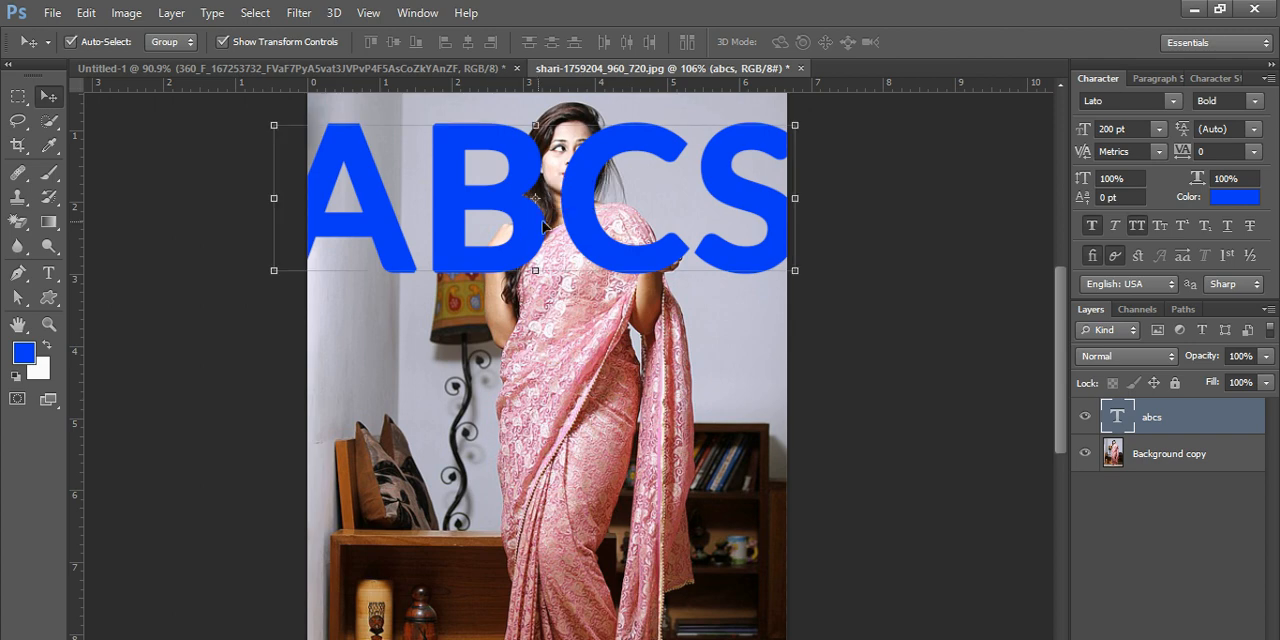
- Reduce the "ABCS" text to 180 pt and shift it so the whole word fits within the photo's width
double_click(1108, 129)
type("180")
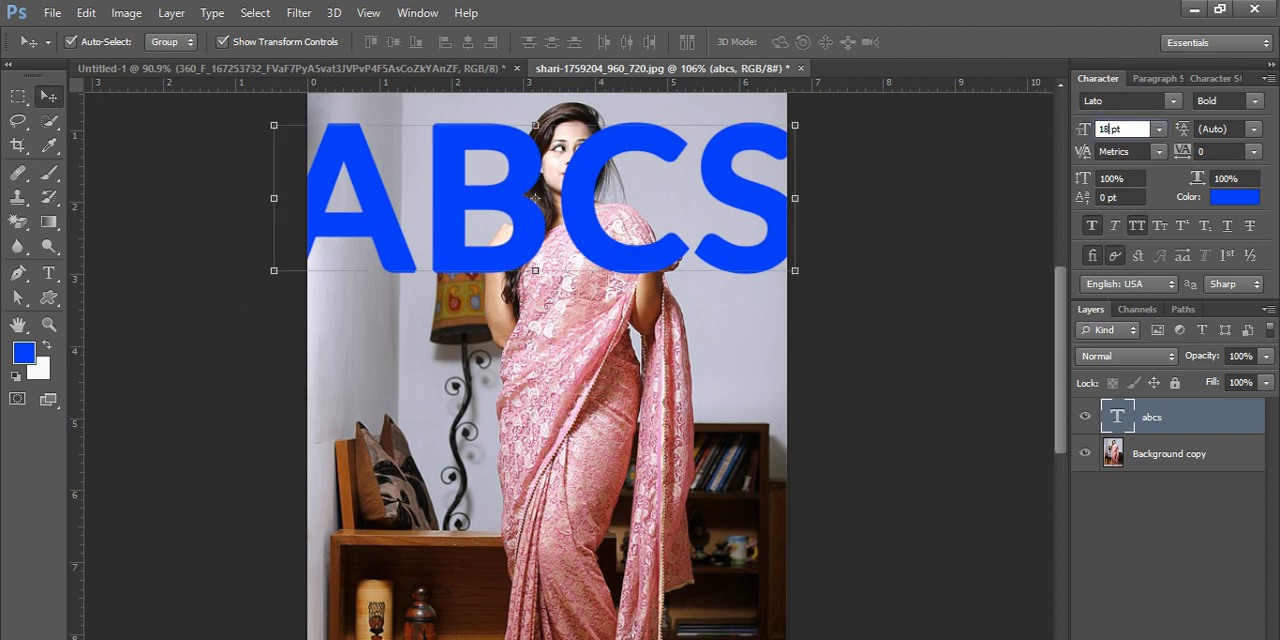
key("Return")
left_click_drag(552, 220, 569, 221)
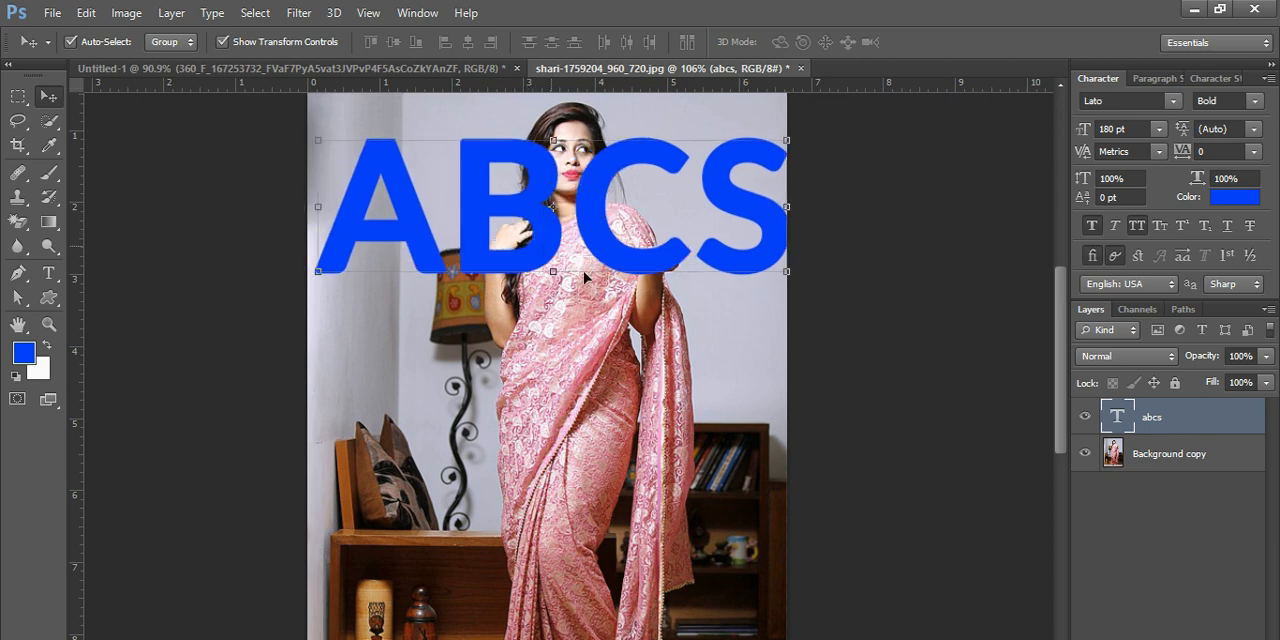
- Place the photo layer above the "ABCS" text layer and clip the photo to the letters with a clipping mask
left_click(1182, 563)
left_click_drag(1165, 457, 1168, 419)
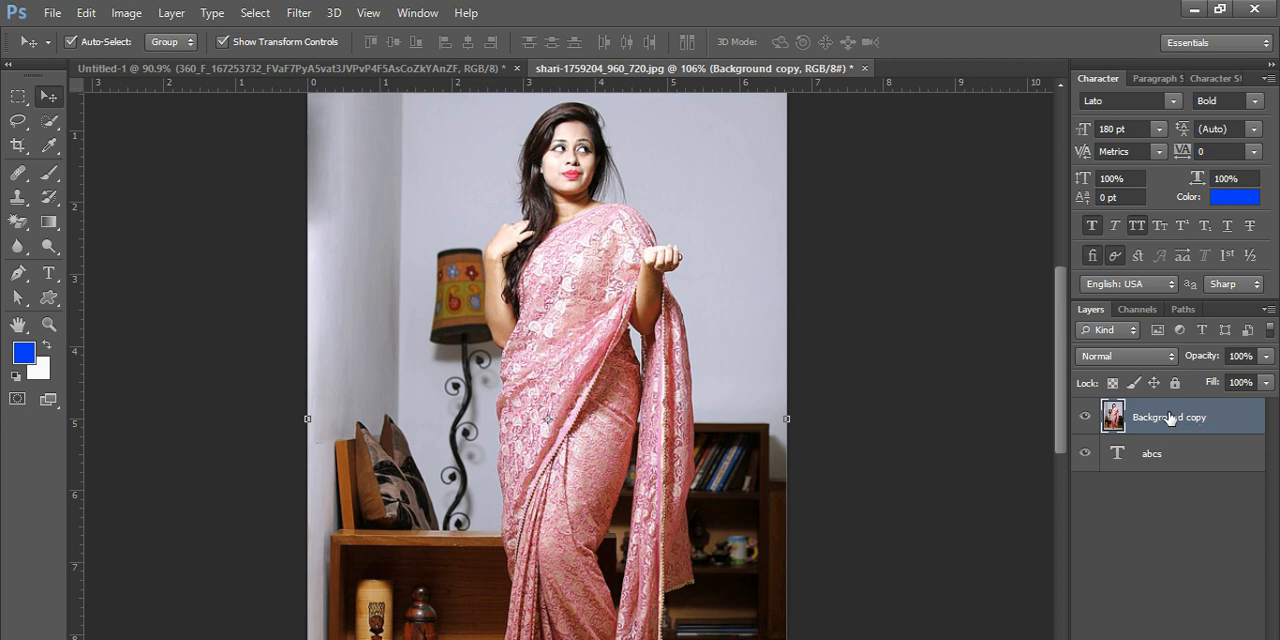
right_click(1170, 418)
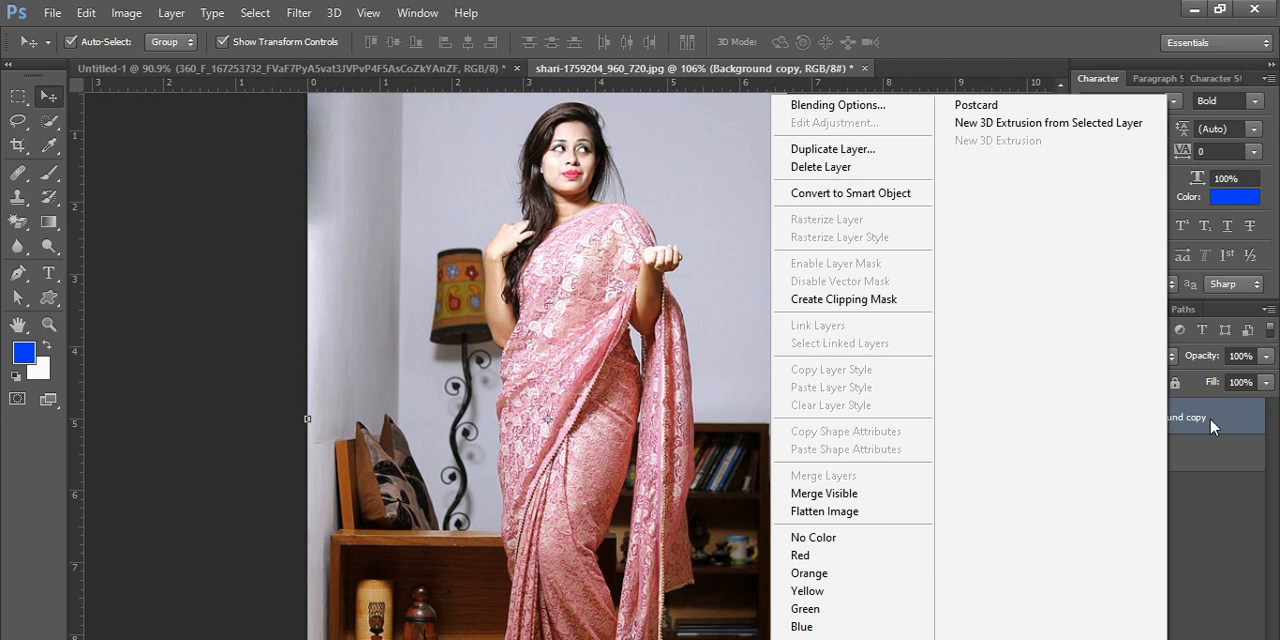
left_click(848, 300)
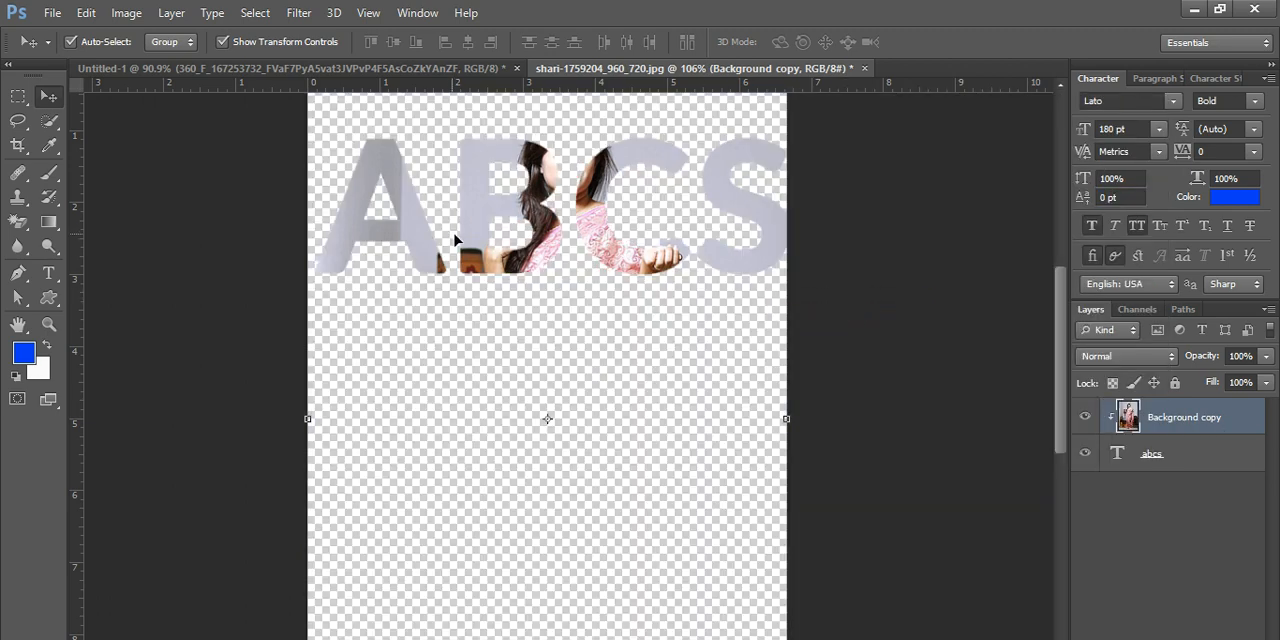
- Widen the clipped photo to about 120% and reposition it within the "ABCS" letters
left_click_drag(507, 265, 446, 271)
key("ctrl+t")
left_click_drag(720, 431, 819, 431)
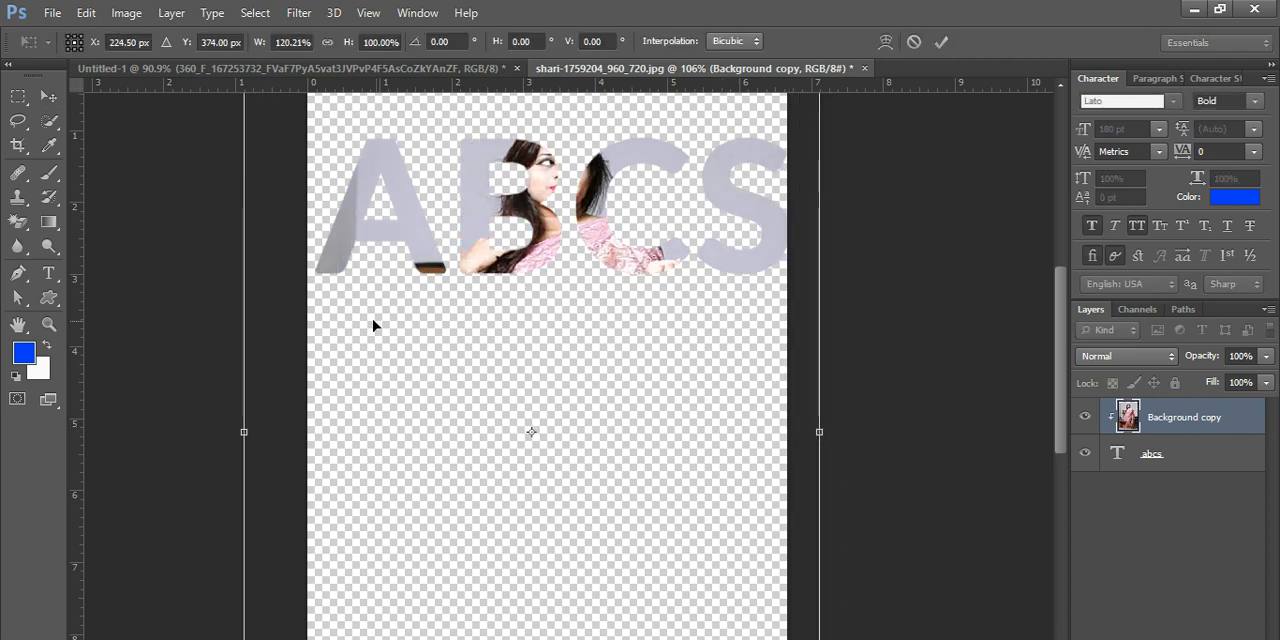
left_click_drag(535, 259, 369, 278)
left_click_drag(470, 254, 604, 257)
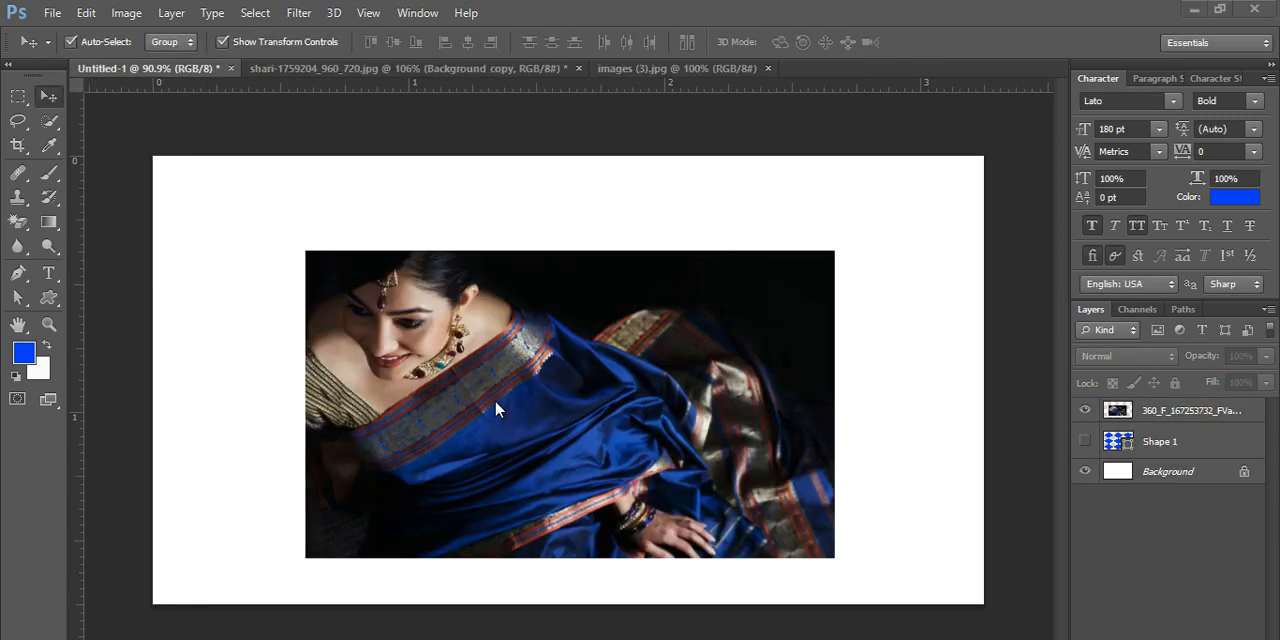
- Add a new text layer reading "ABCD" over the woman's face with the Type tool at 180 pt
left_click(47, 276)
left_click(114, 272)
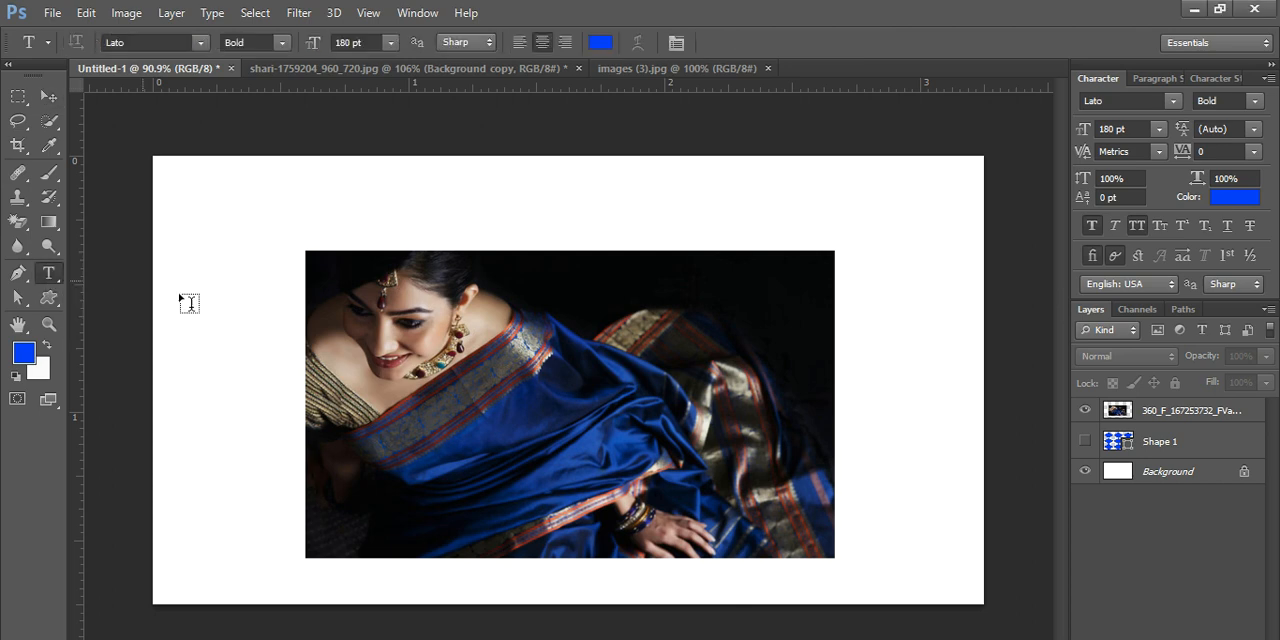
left_click(348, 353)
type("A")
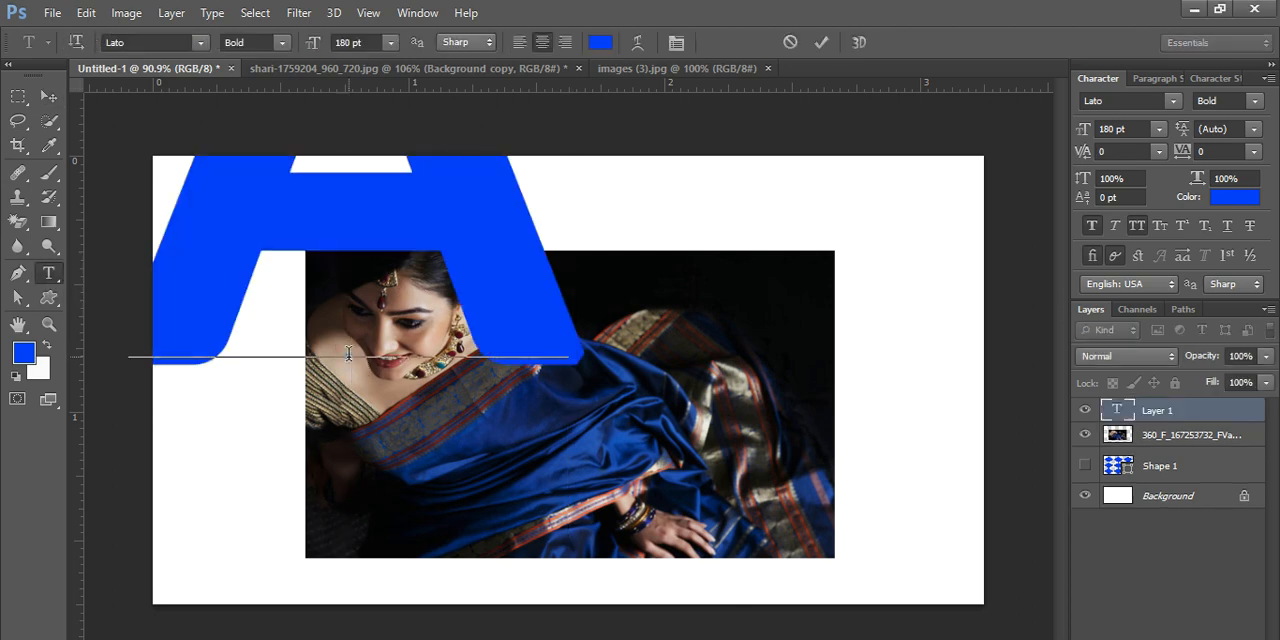
type("B")
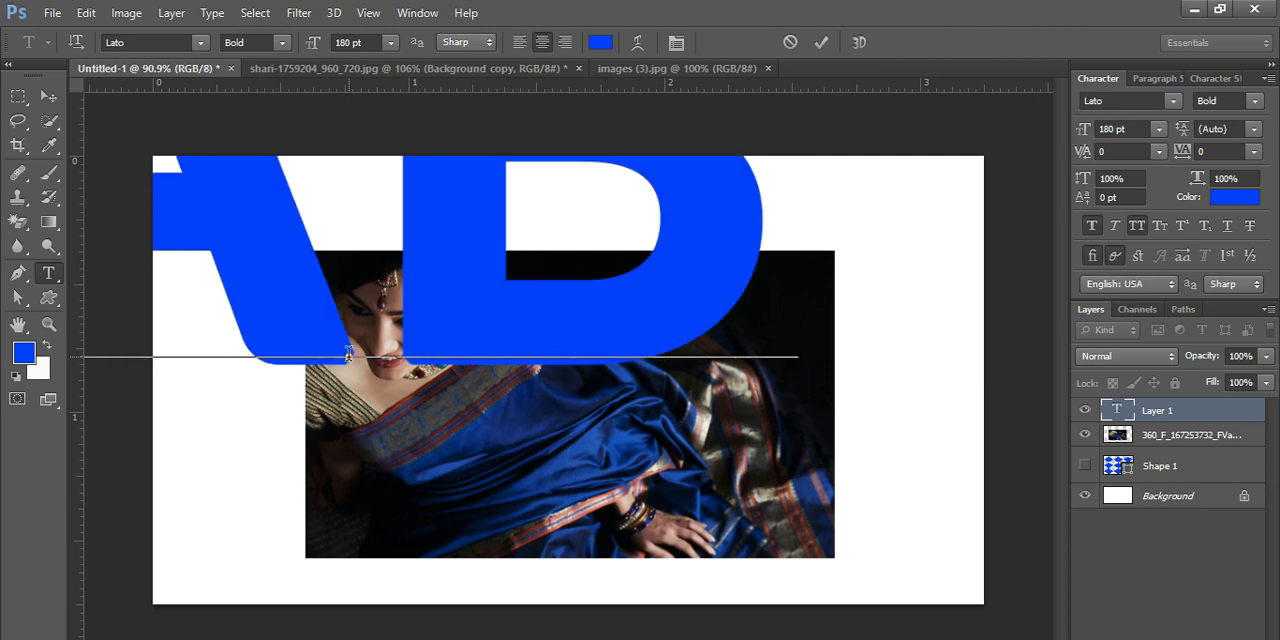
type("CL")
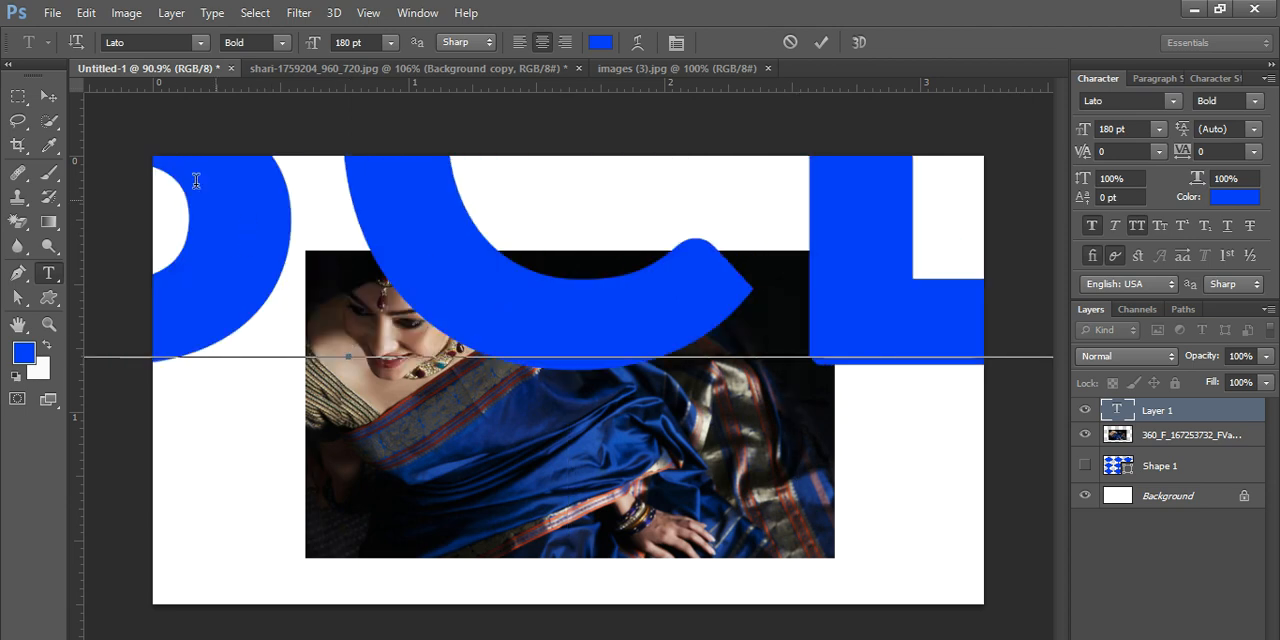
- Reduce the "ABCD" text to 60 pt and move it so the whole word spans the upper half of the photo
scroll(219, 235, "down", 3)
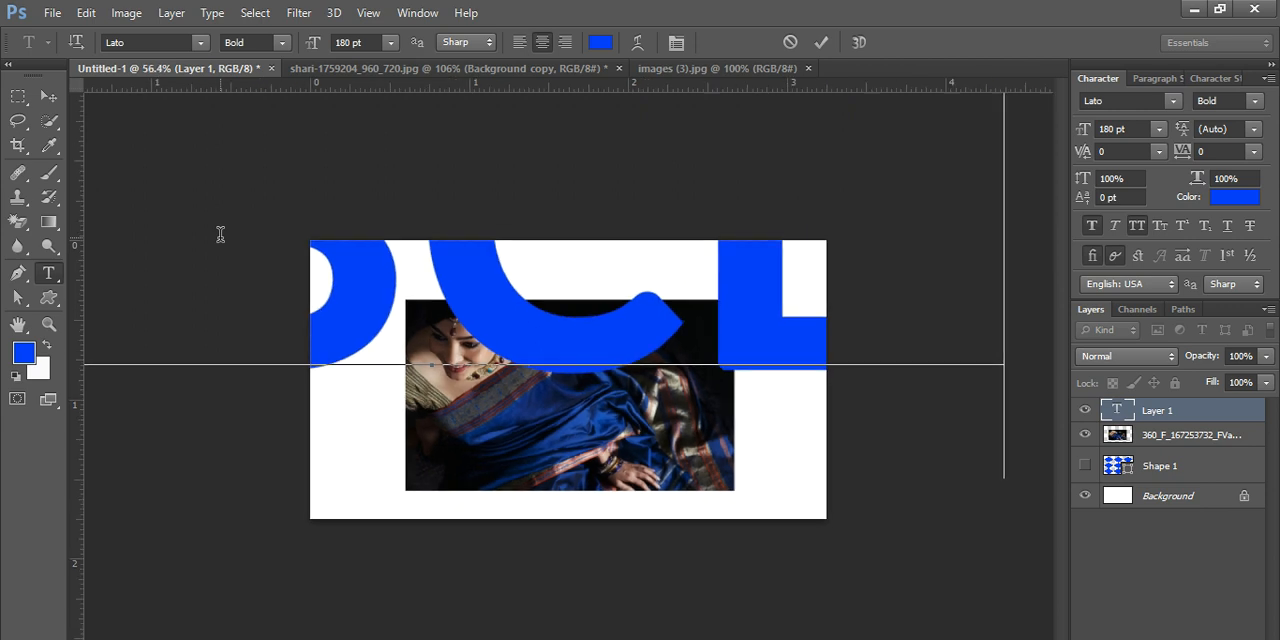
left_click(48, 96)
left_click_drag(368, 320, 479, 449)
left_click(1158, 129)
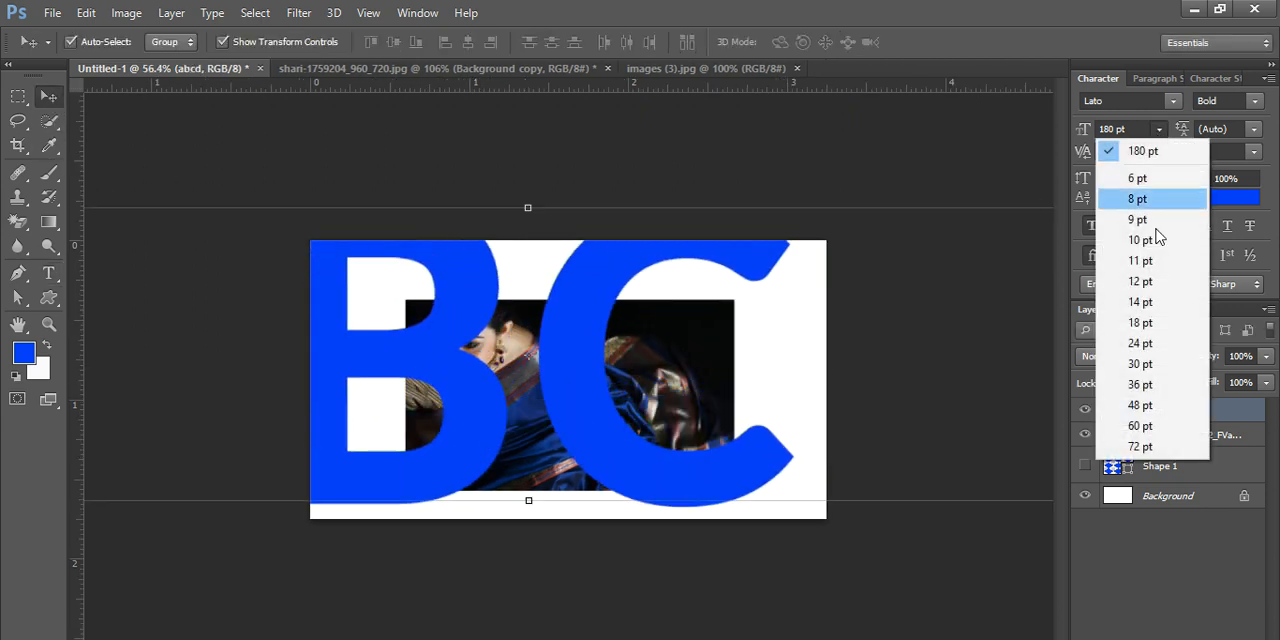
left_click(1135, 450)
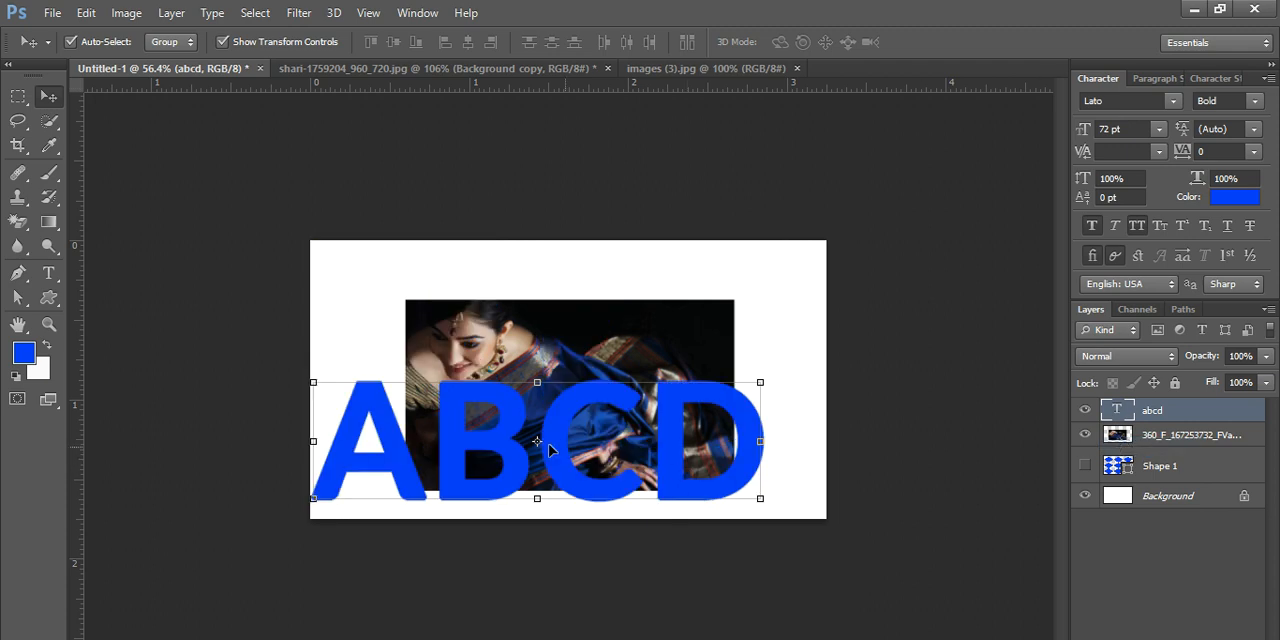
left_click_drag(460, 462, 484, 416)
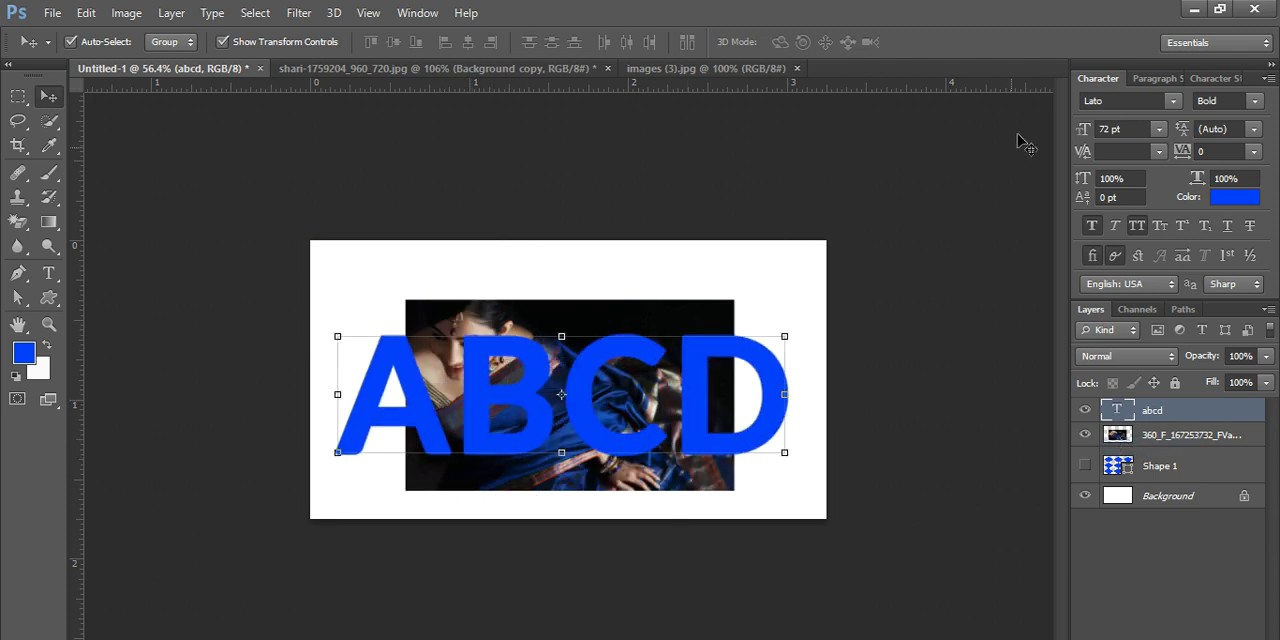
left_click(1158, 129)
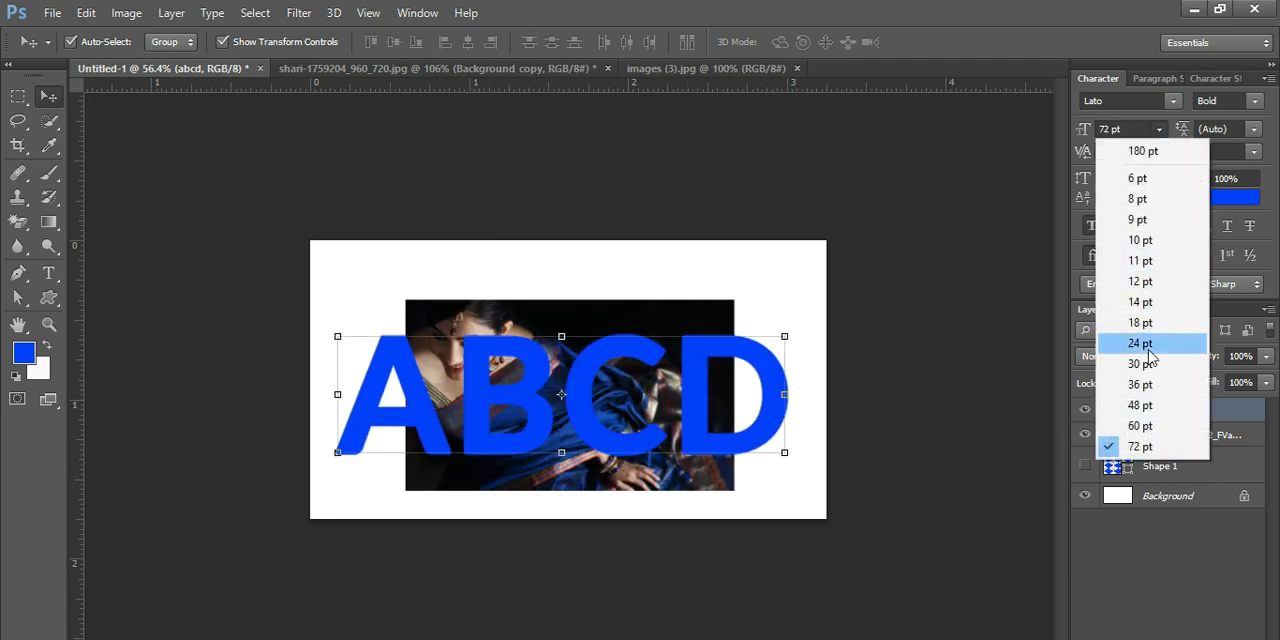
left_click(1145, 424)
left_click_drag(533, 418, 540, 382)
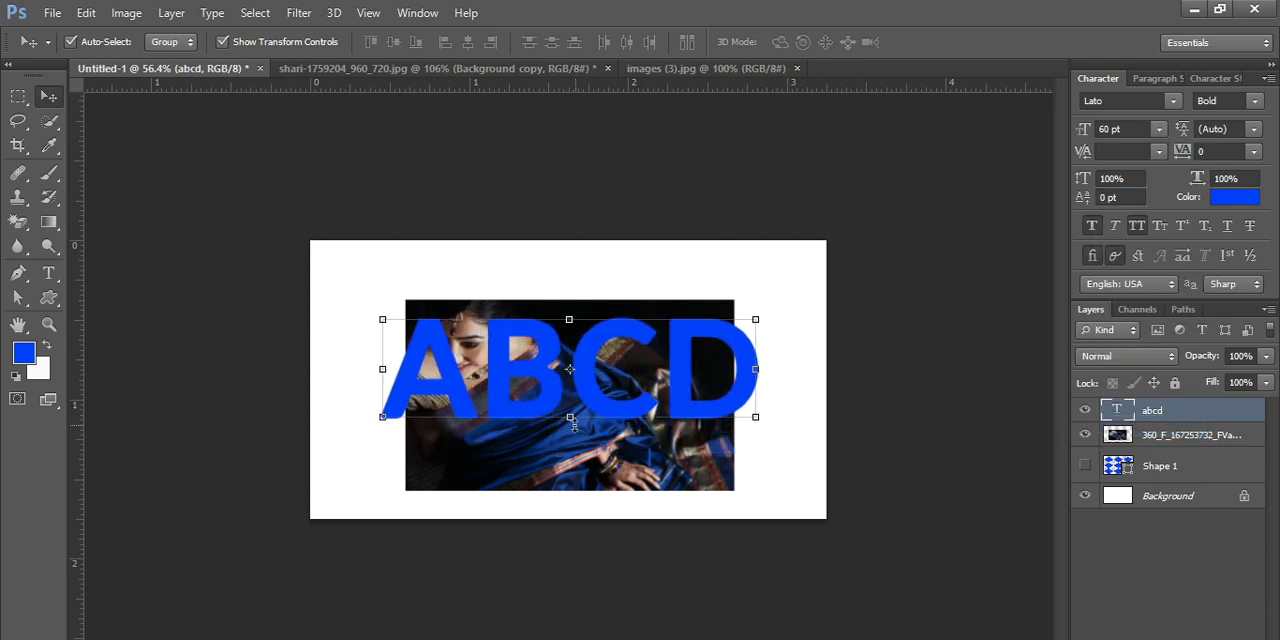
- Stretch the "ABCD" text to about 141% height and centre it across the photo
left_click_drag(576, 428, 583, 472)
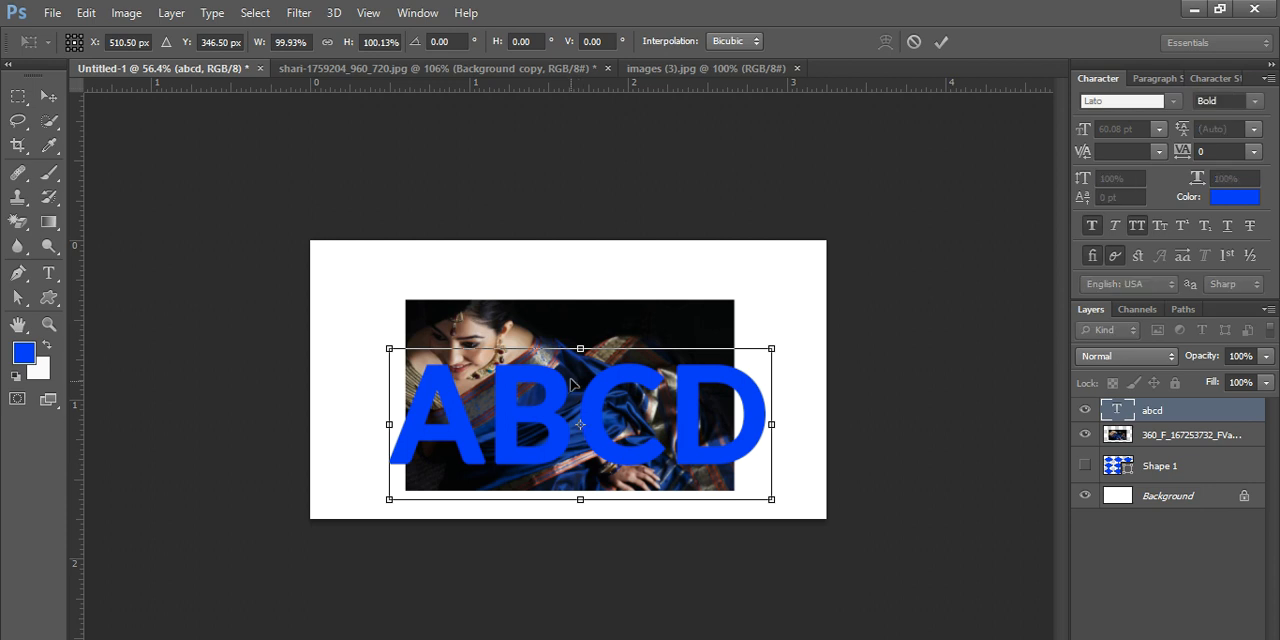
left_click_drag(580, 350, 580, 287)
left_click_drag(565, 402, 545, 415)
scroll(843, 441, "up", 3)
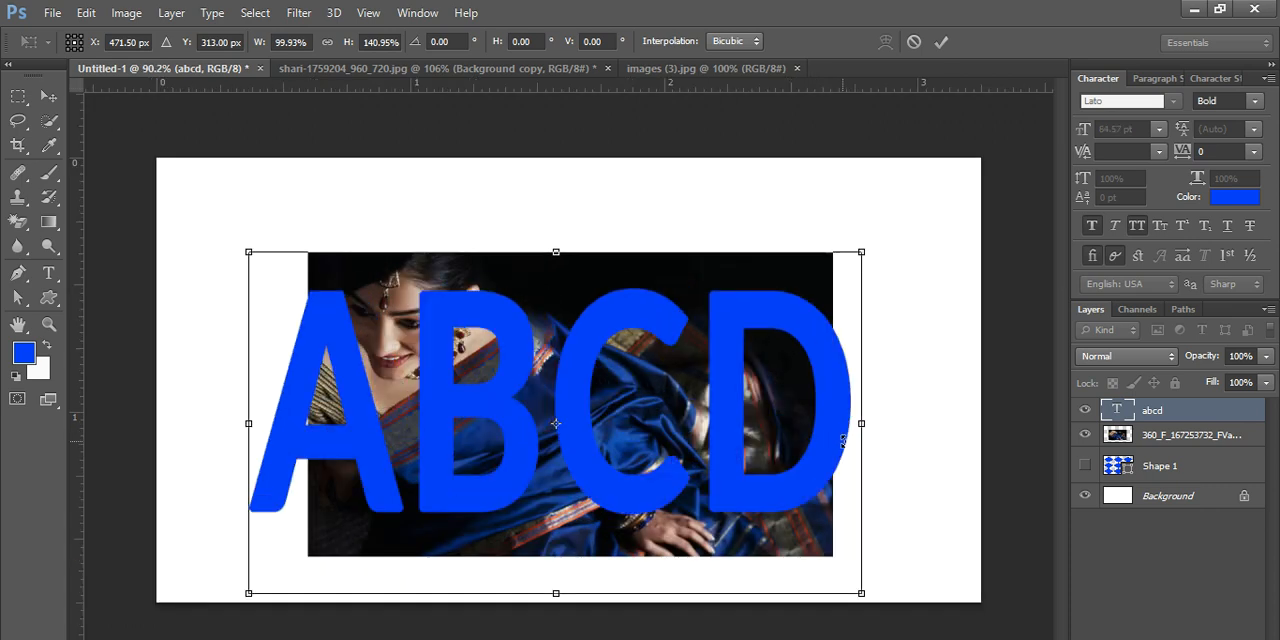
left_click_drag(470, 437, 483, 436)
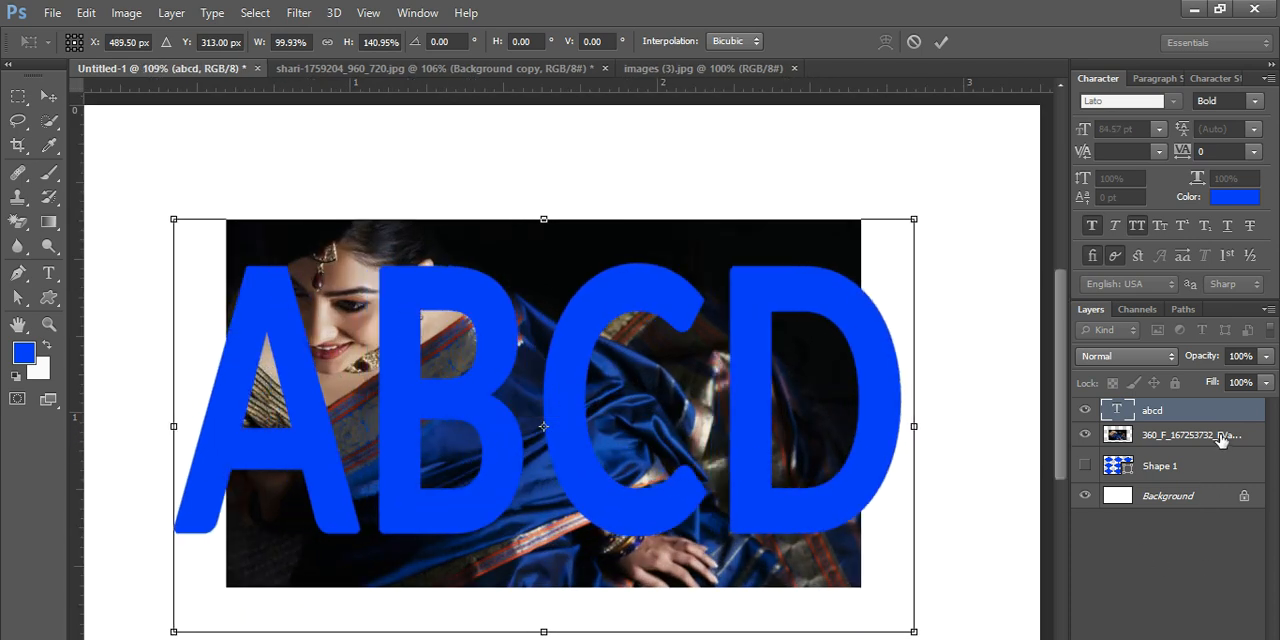
key("Return")
- Place the photo layer above the "ABCD" text layer and clip the photo to the letters with a clipping mask
left_click_drag(1222, 440, 1215, 410)
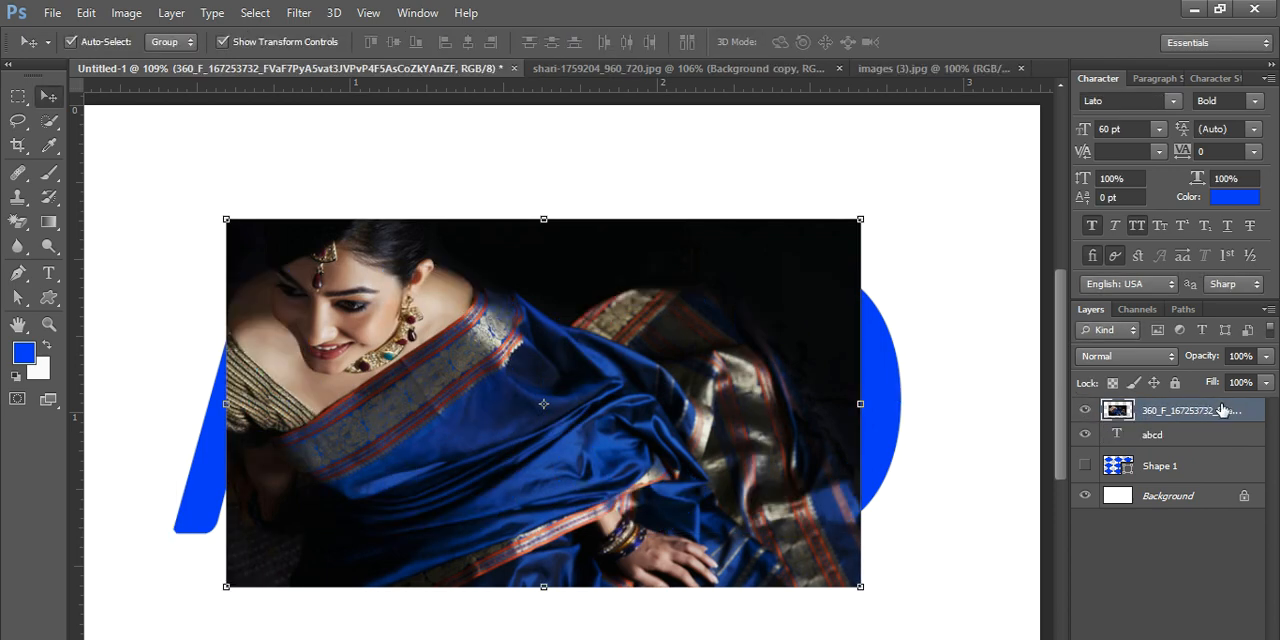
right_click(1222, 417)
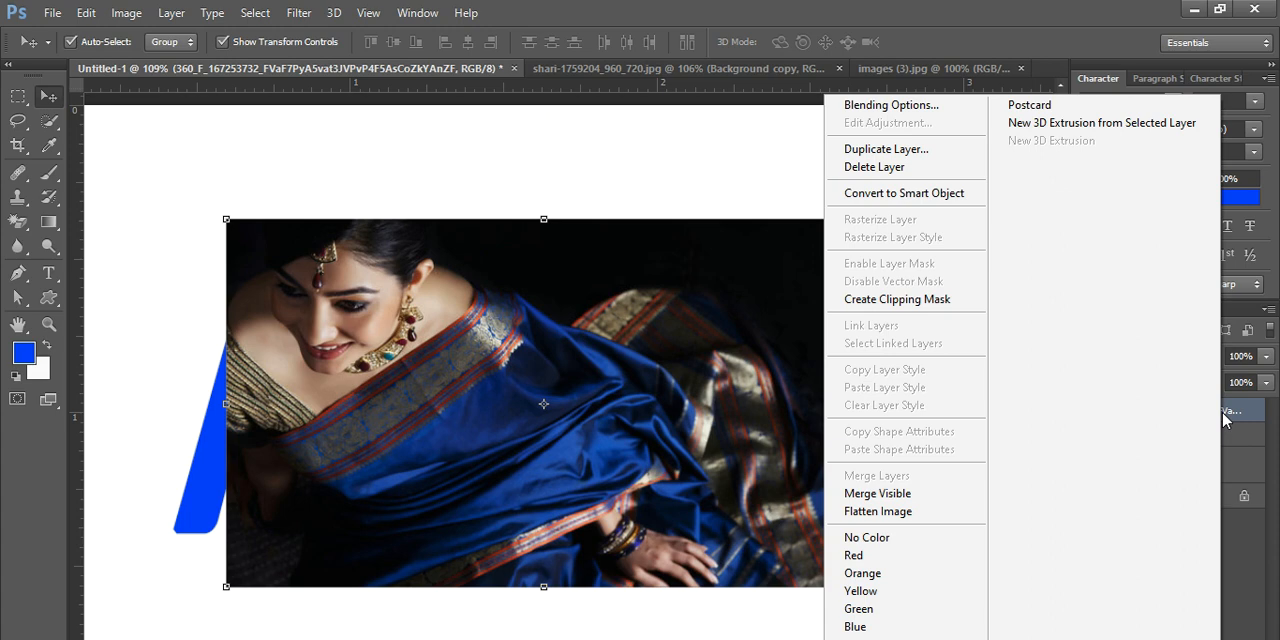
left_click(918, 300)
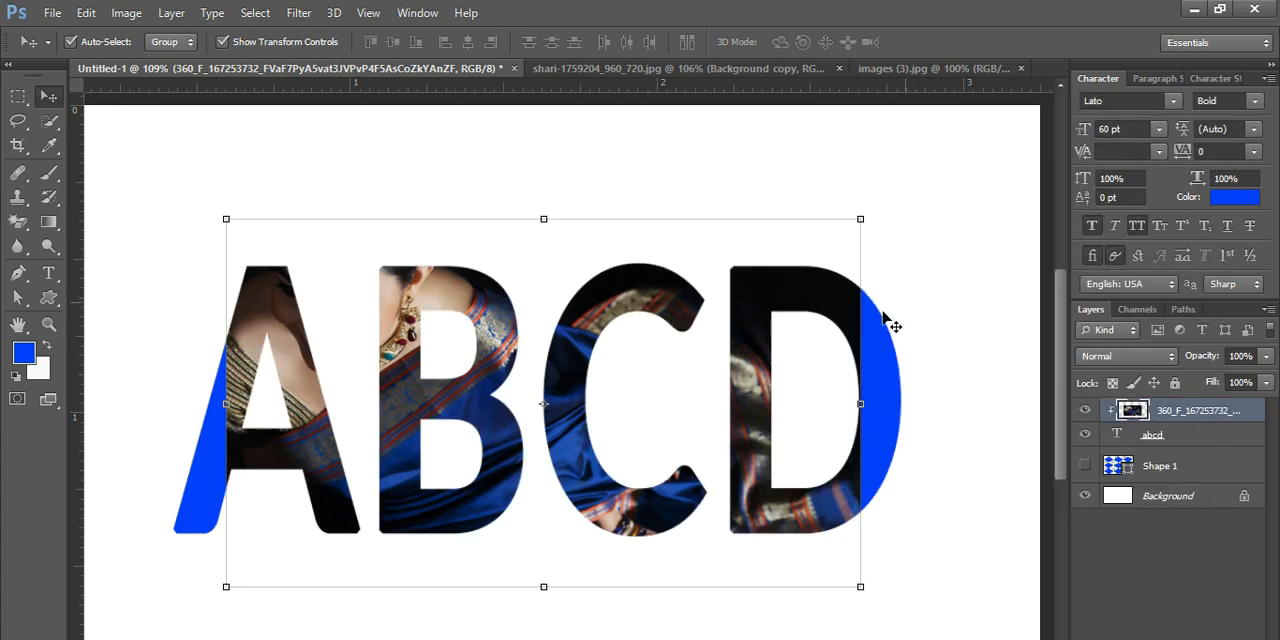
- Widen the clipped photo to about 118% so it fills the "ABCD" letters from edge to edge
left_click_drag(239, 419, 187, 409)
left_click_drag(845, 411, 896, 413)
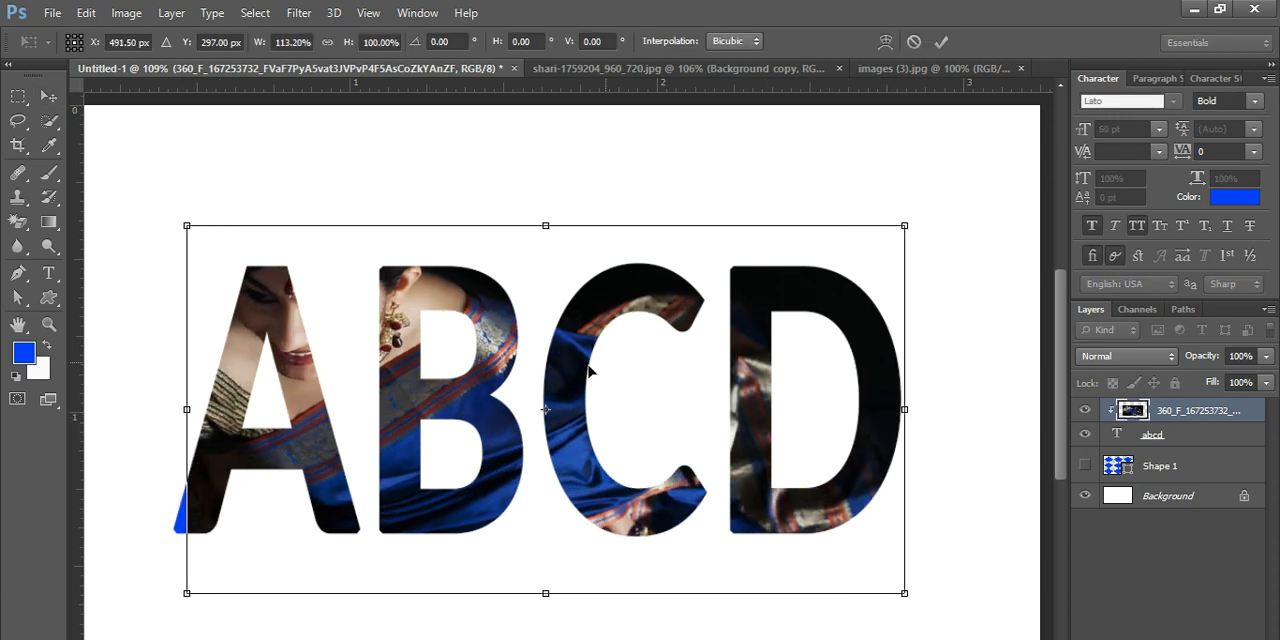
left_click_drag(192, 411, 161, 410)
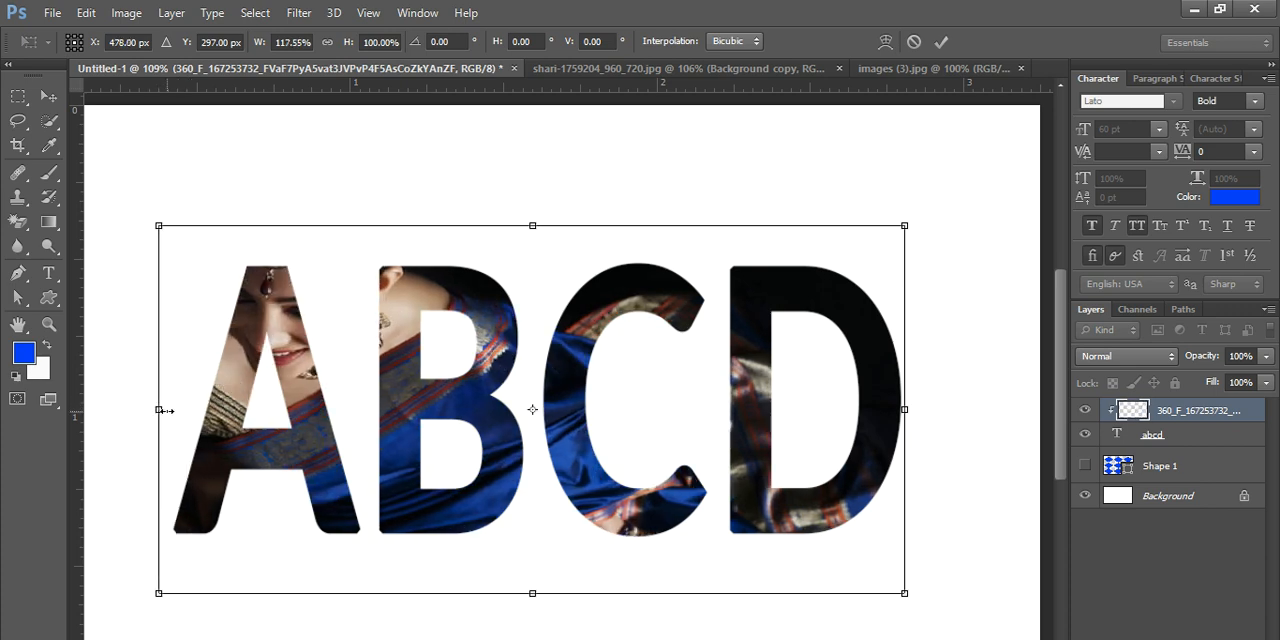
scroll(834, 417, "down", 3)
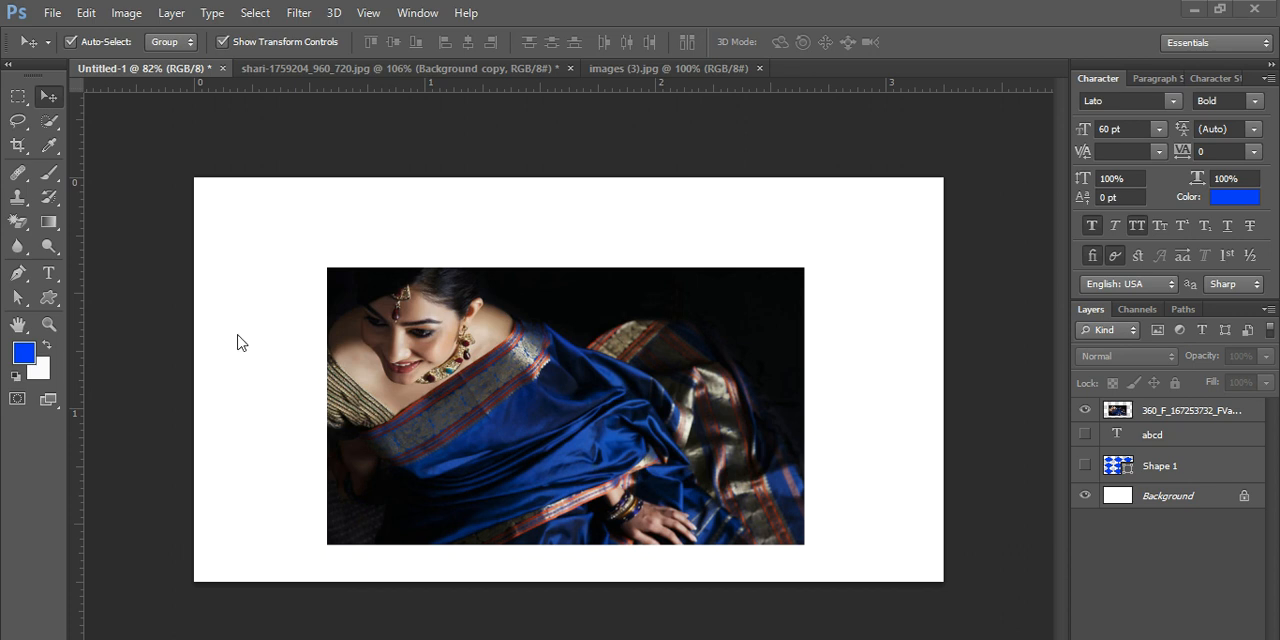
- Draw a blob custom shape about 426 by 369 px and move it over the woman's face and shoulder
left_click(49, 301)
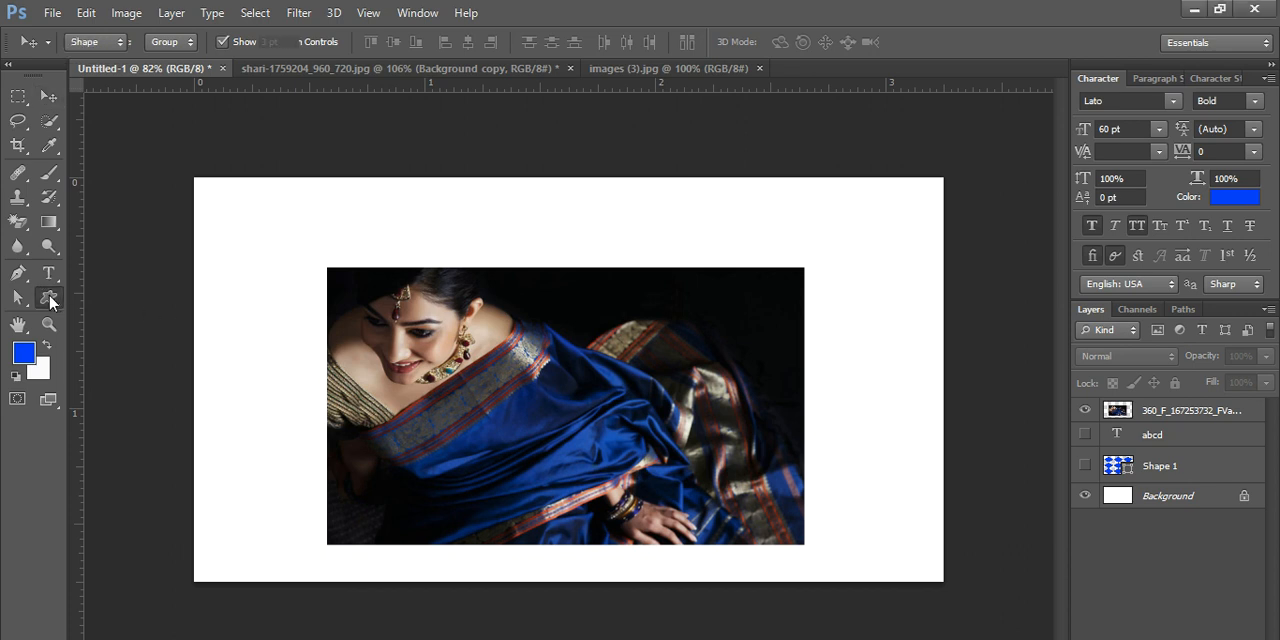
left_click(113, 390)
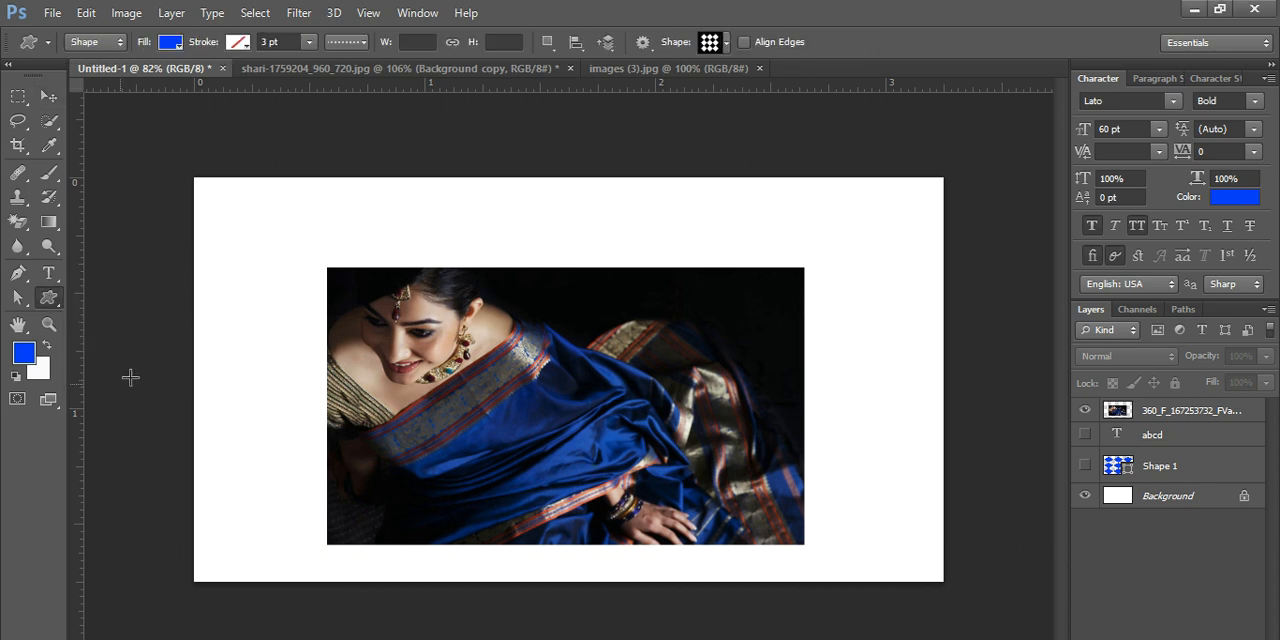
left_click(728, 42)
scroll(697, 170, "down", 1)
scroll(706, 125, "up", 3)
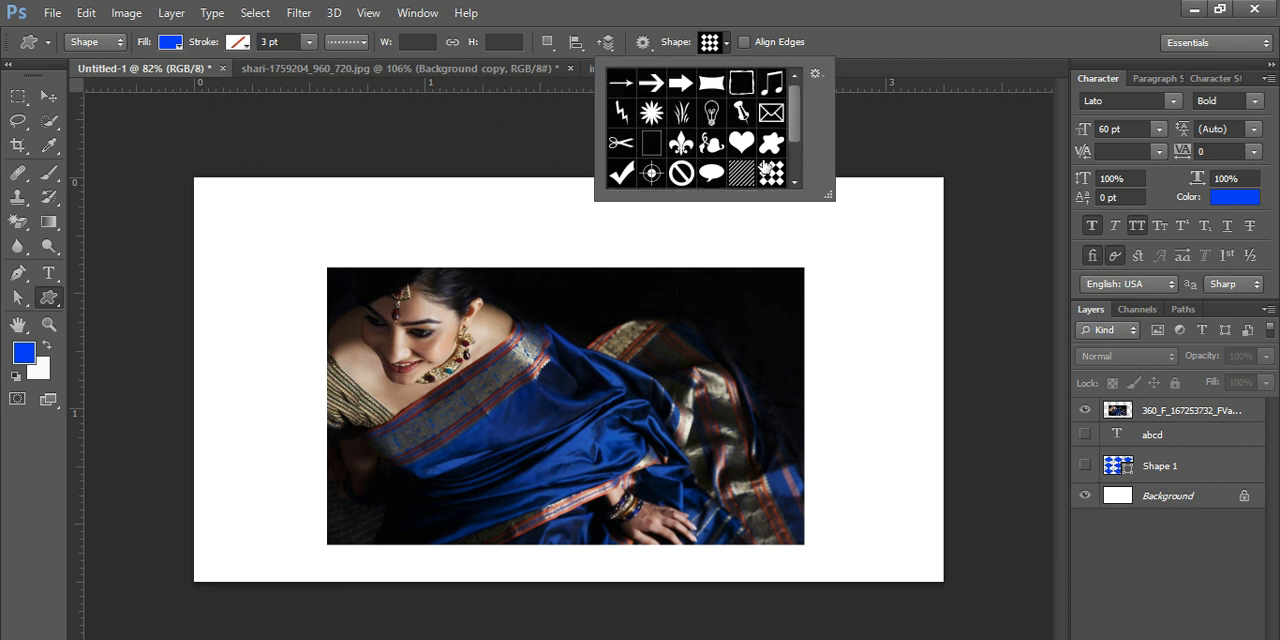
scroll(766, 170, "down", 1)
left_click(773, 125)
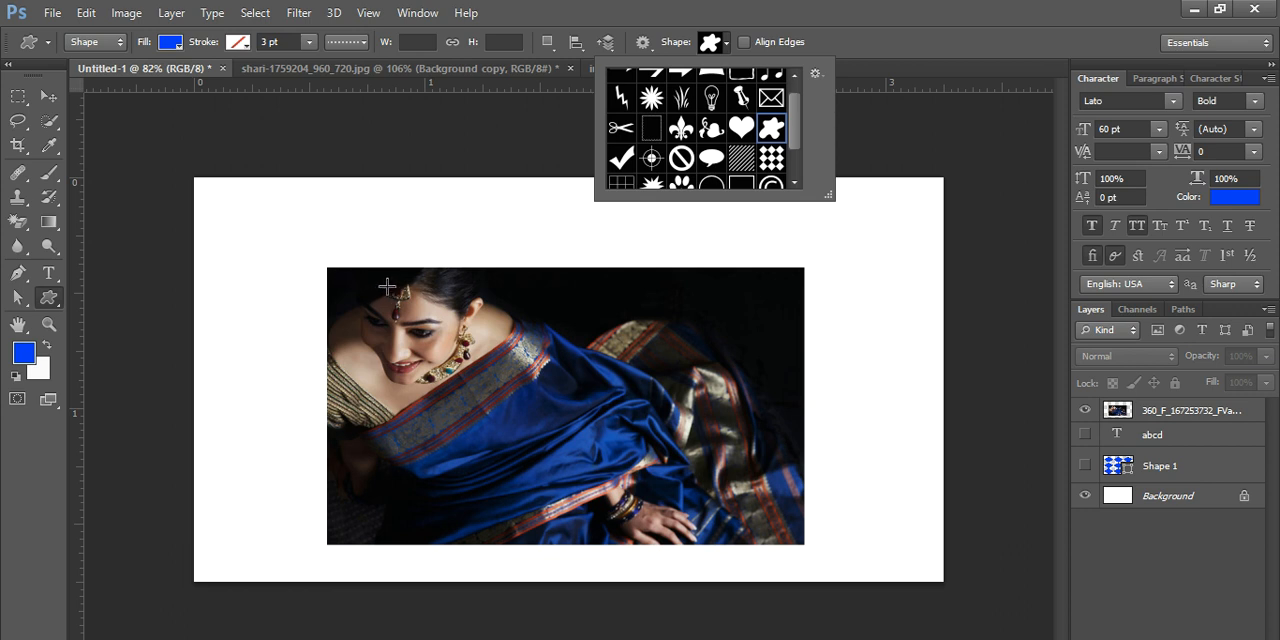
left_click_drag(380, 283, 766, 563)
left_click(48, 96)
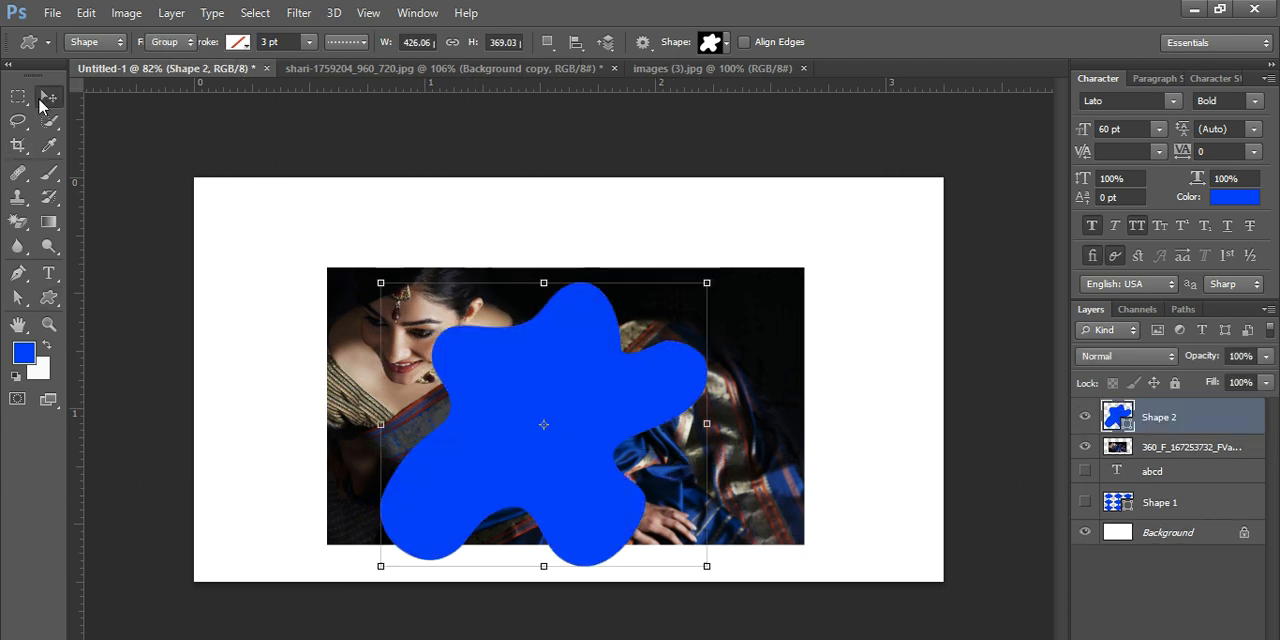
left_click_drag(561, 420, 477, 369)
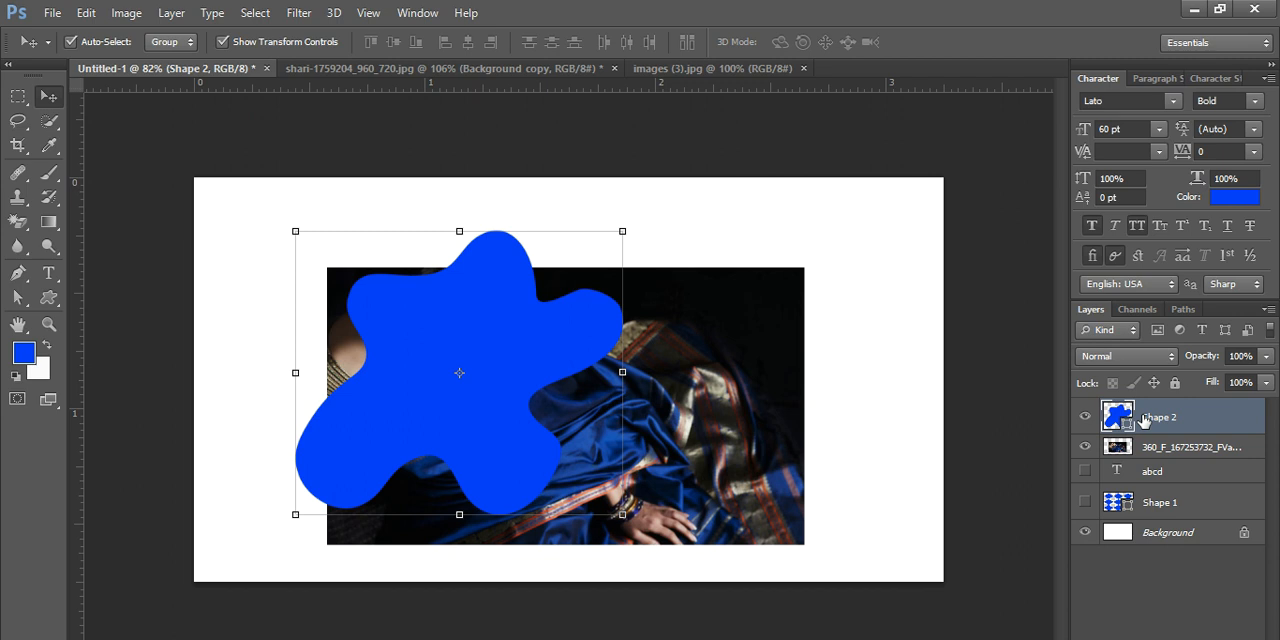
- Place the blob shape's layer directly below the photo layer and clip the photo to it with a clipping mask
left_click_drag(1140, 420, 1140, 455)
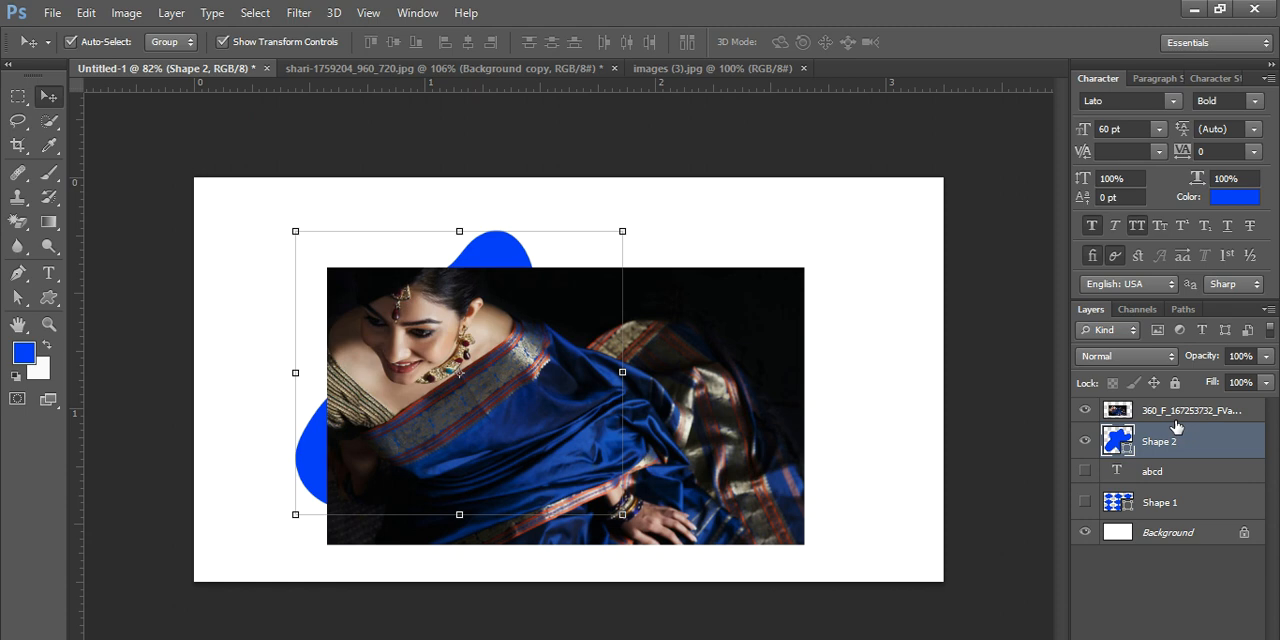
right_click(1177, 420)
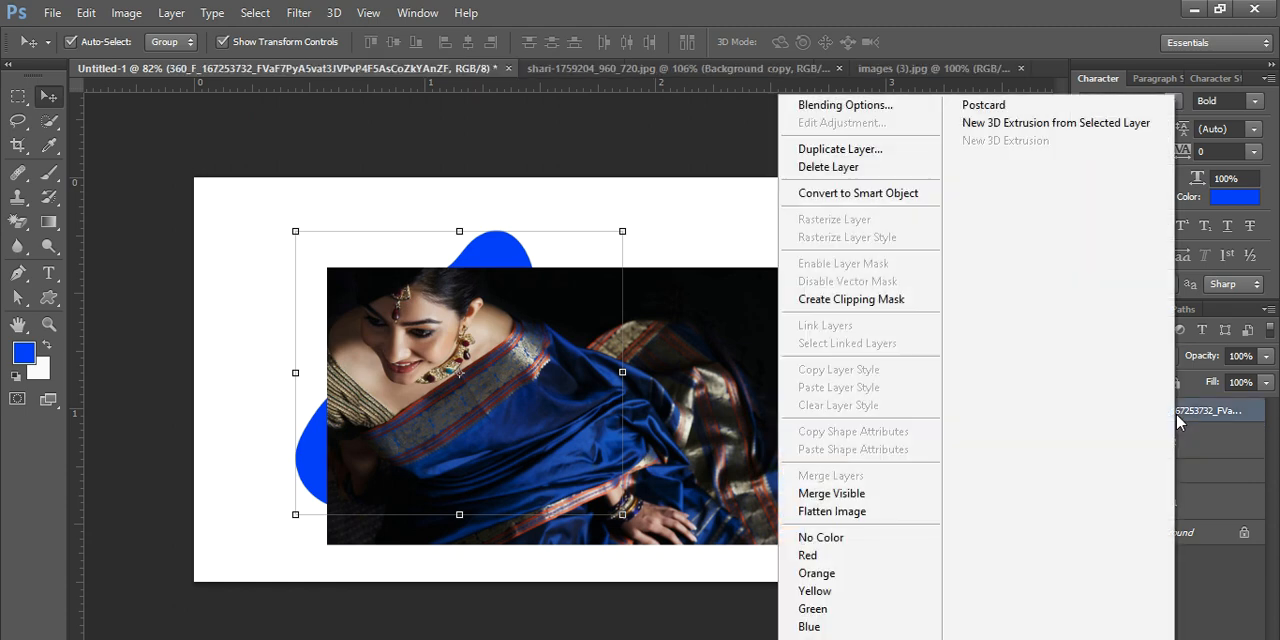
left_click(846, 302)
- Enlarge the clipped photo to about 119% height and at least 110% width, positioning it to fill the whole blob
left_click_drag(533, 340, 571, 213)
left_click_drag(506, 354, 505, 388)
left_click_drag(318, 403, 288, 403)
left_click_drag(421, 403, 441, 407)
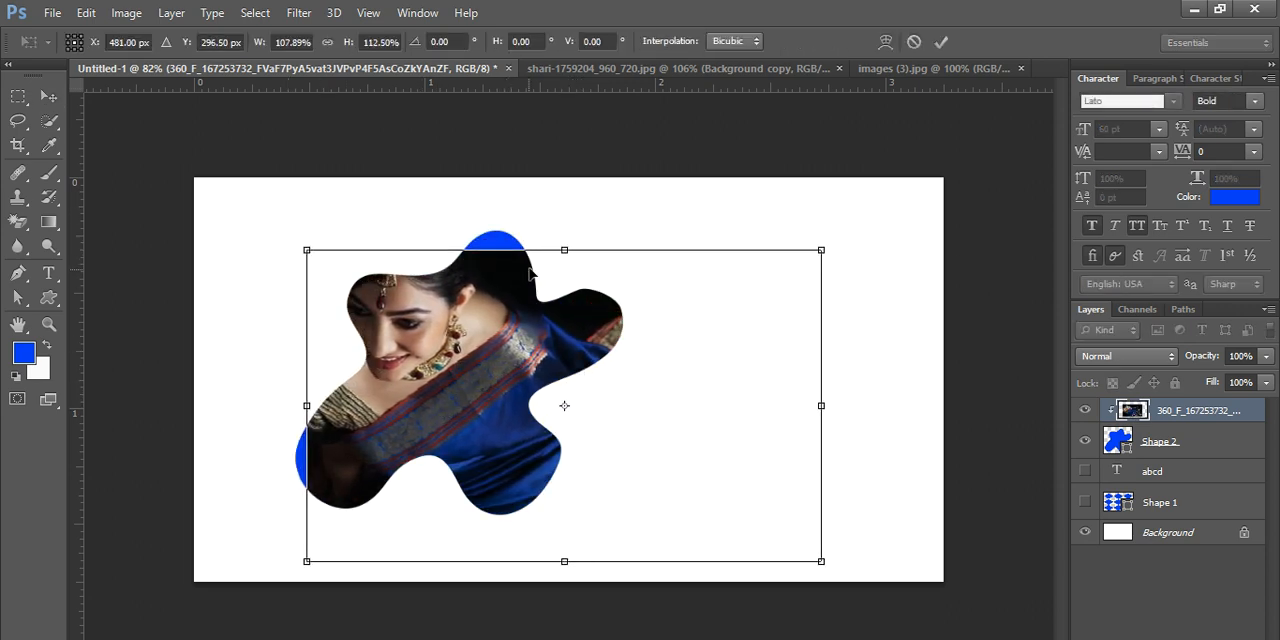
left_click_drag(564, 250, 564, 231)
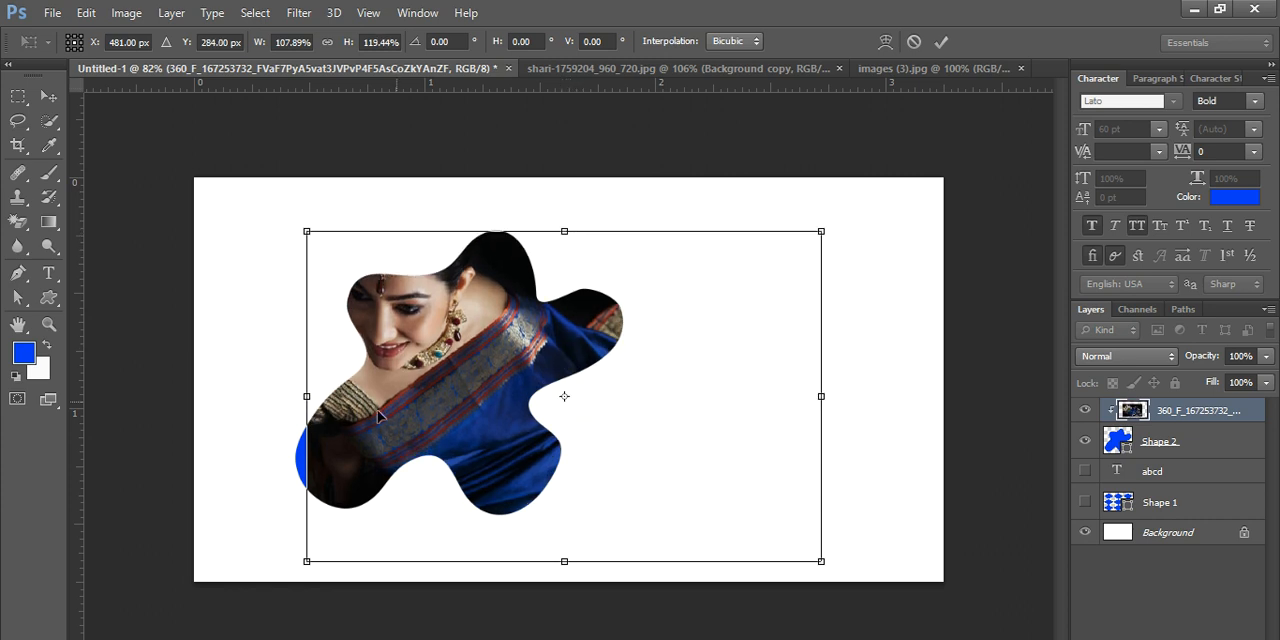
left_click_drag(306, 396, 296, 396)
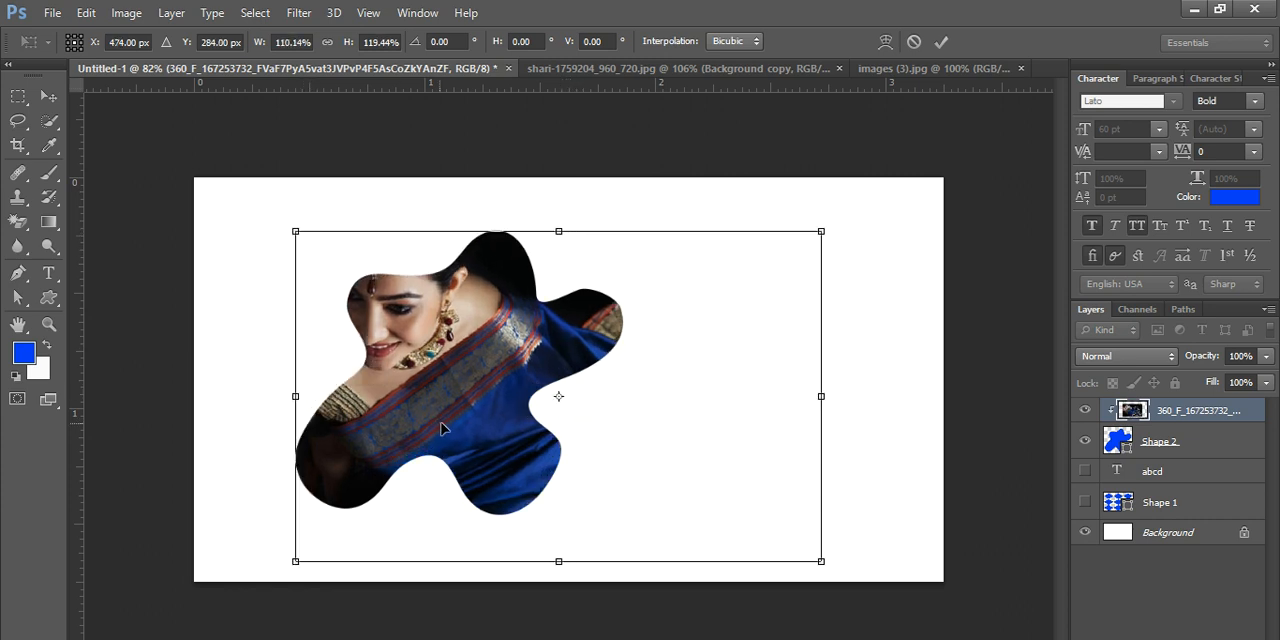
left_click_drag(440, 426, 447, 426)
left_click_drag(306, 396, 295, 396)
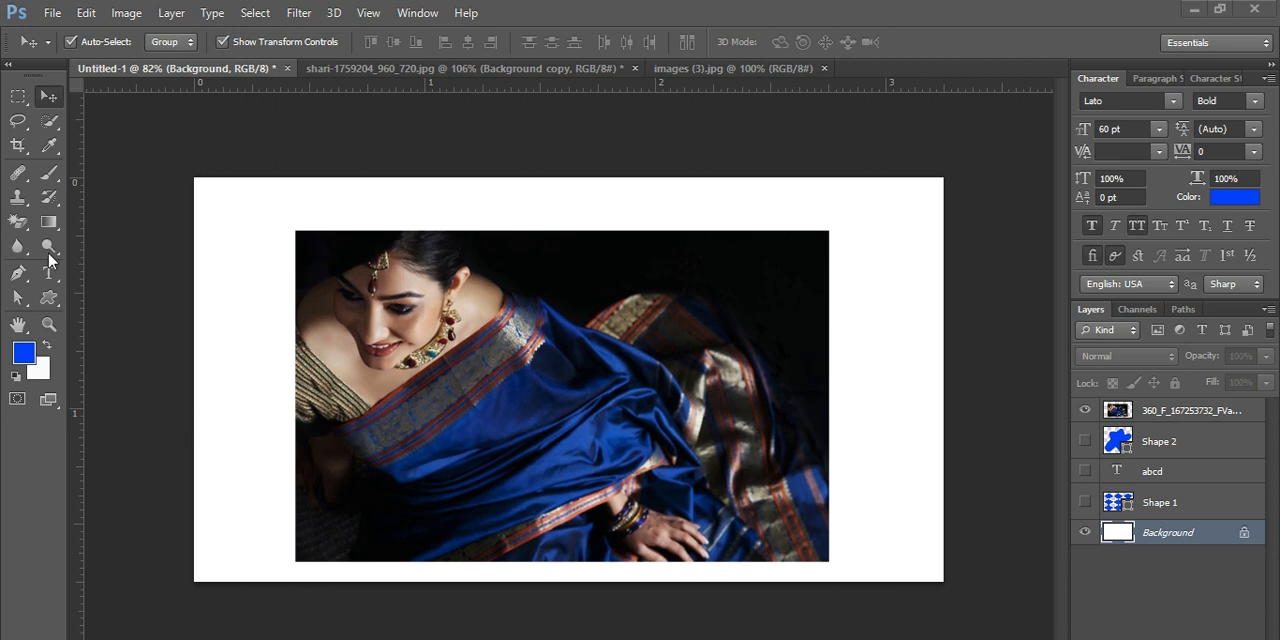
- Draw a rectangle about 162 by 166 px at the photo's upper-left corner, just above the Background layer
left_click(42, 228)
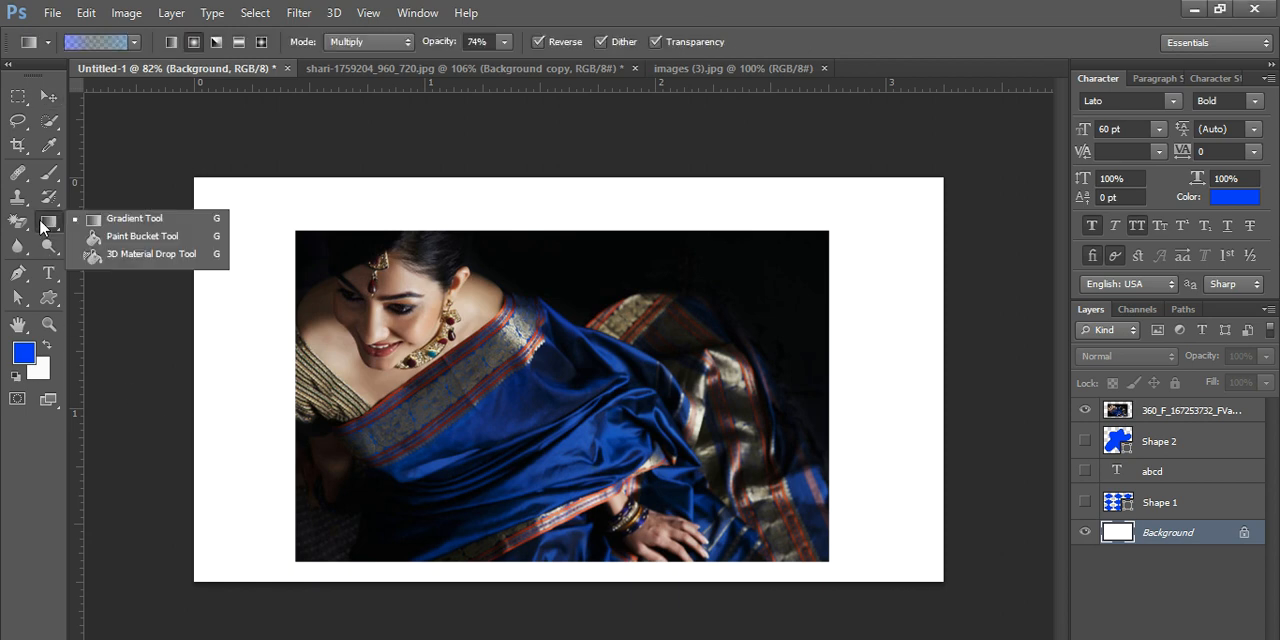
left_click(48, 297)
left_click(48, 297)
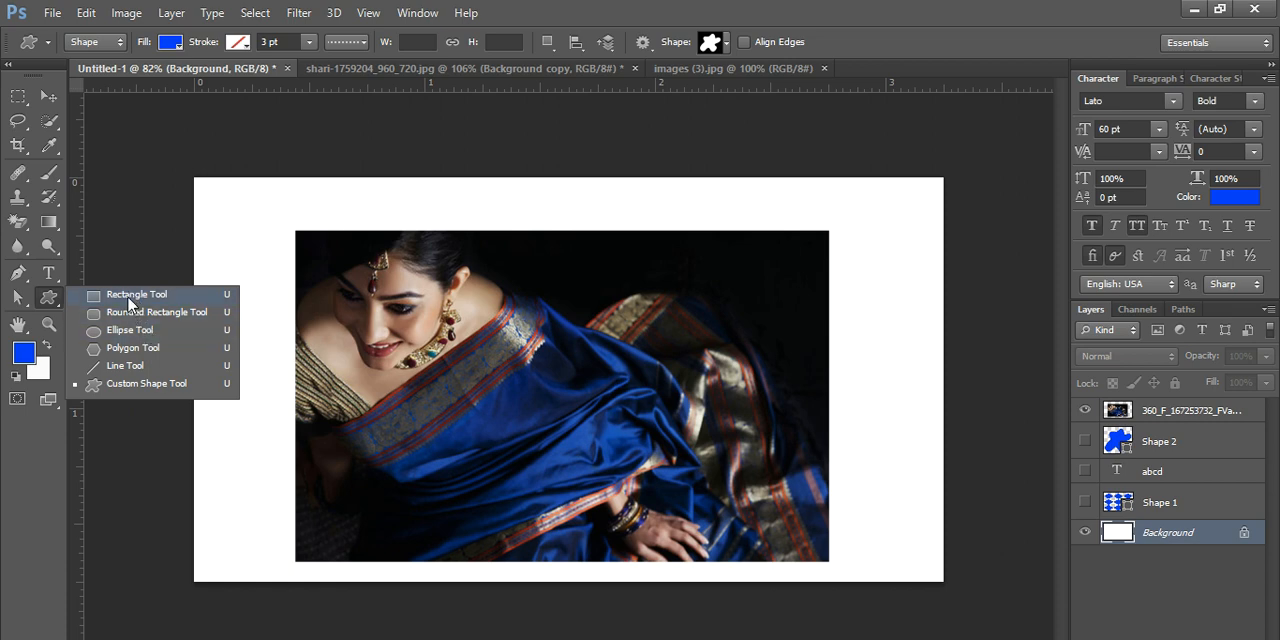
left_click(130, 297)
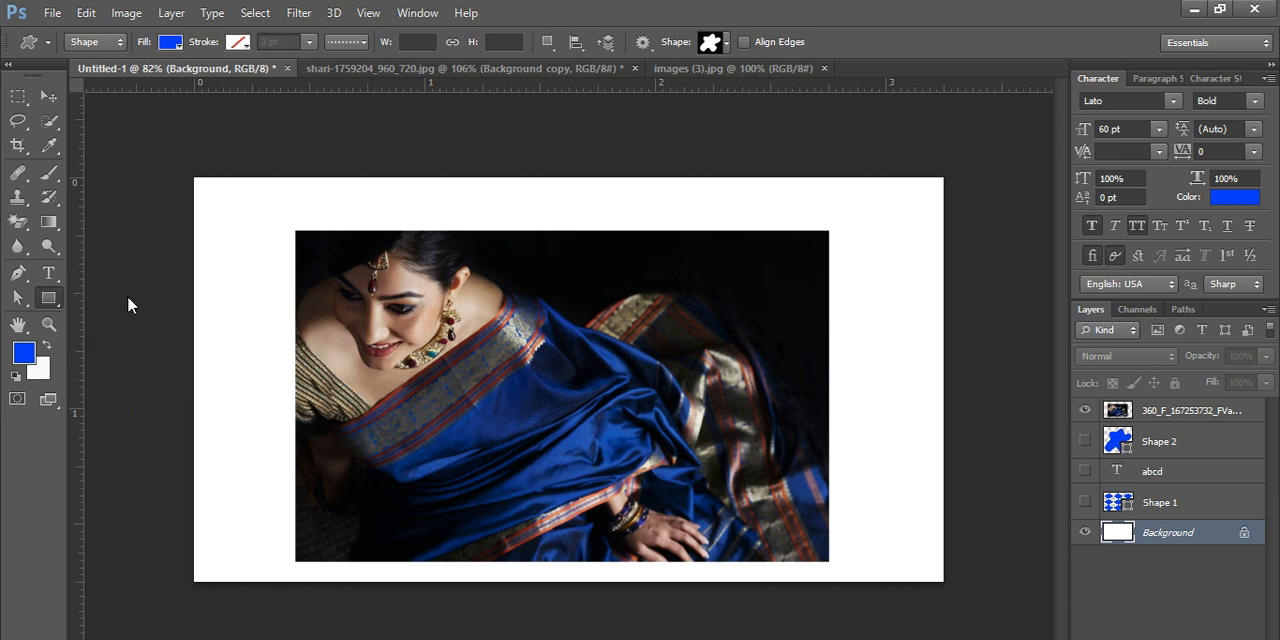
left_click(44, 300)
left_click(120, 299)
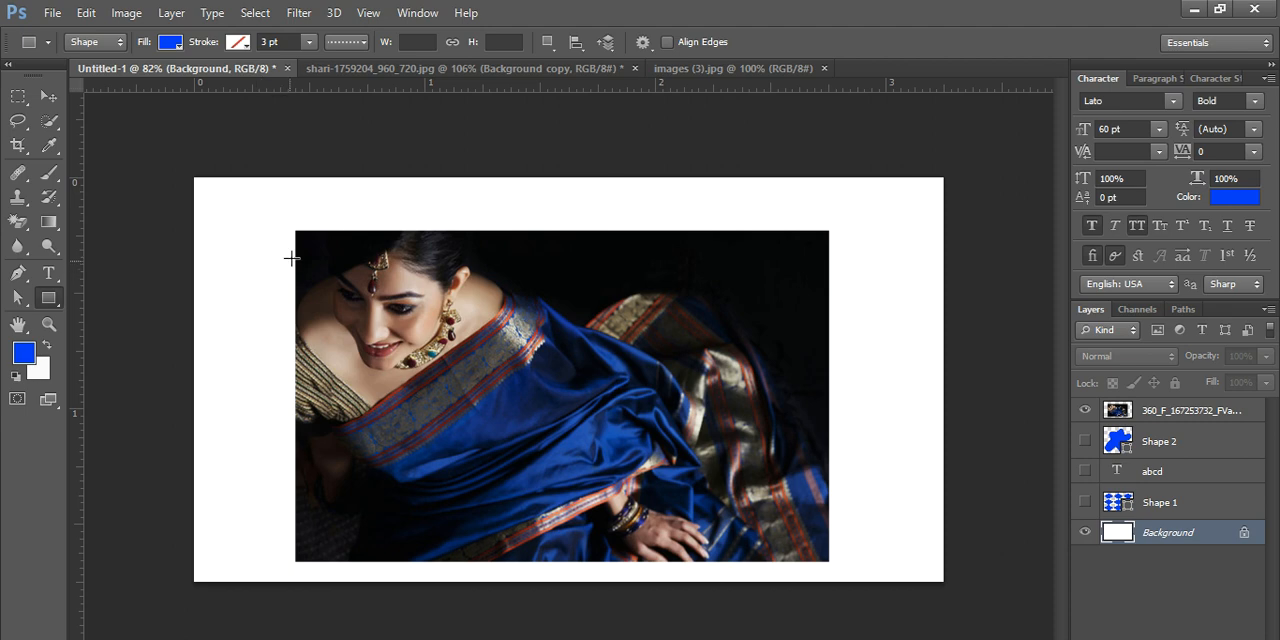
left_click_drag(297, 233, 417, 358)
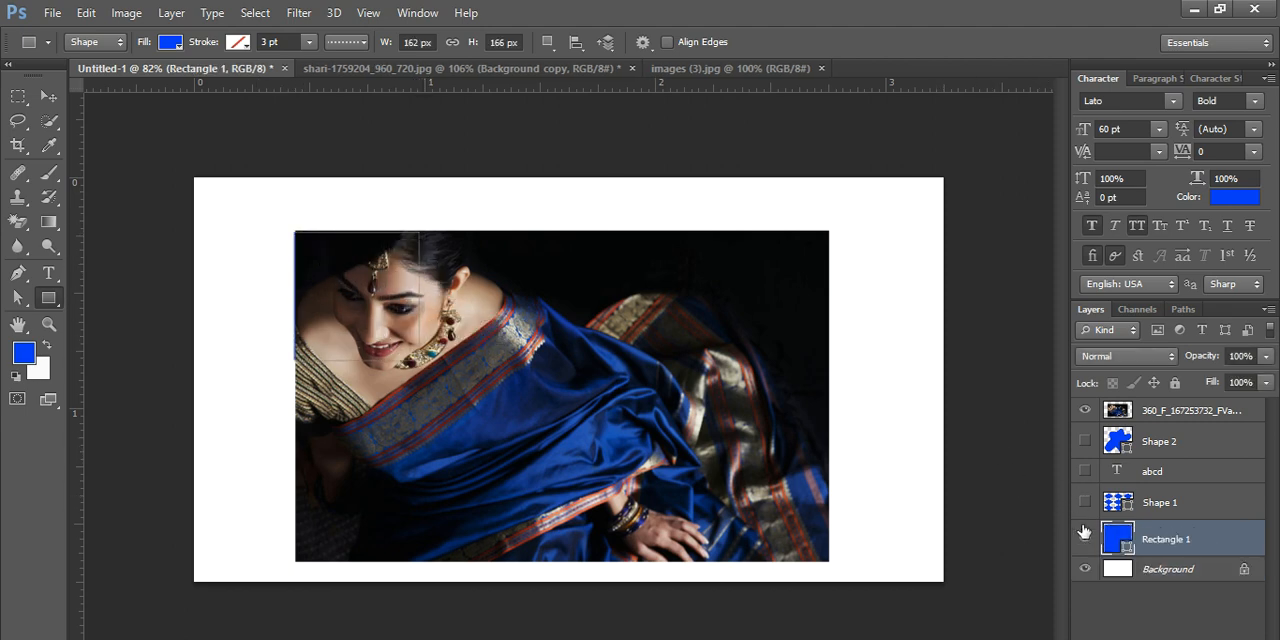
- Move the rectangle's layer above the photo layer and align the rectangle with the photo's upper-left corner
left_click_drag(1118, 540, 1103, 425)
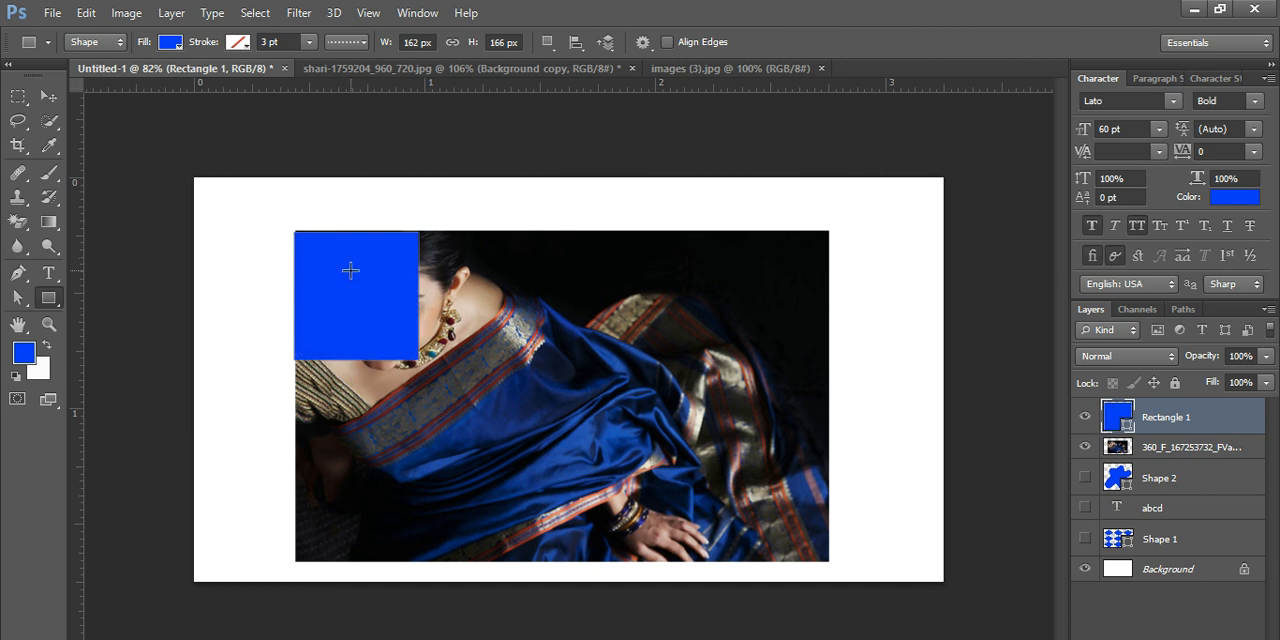
left_click(48, 97)
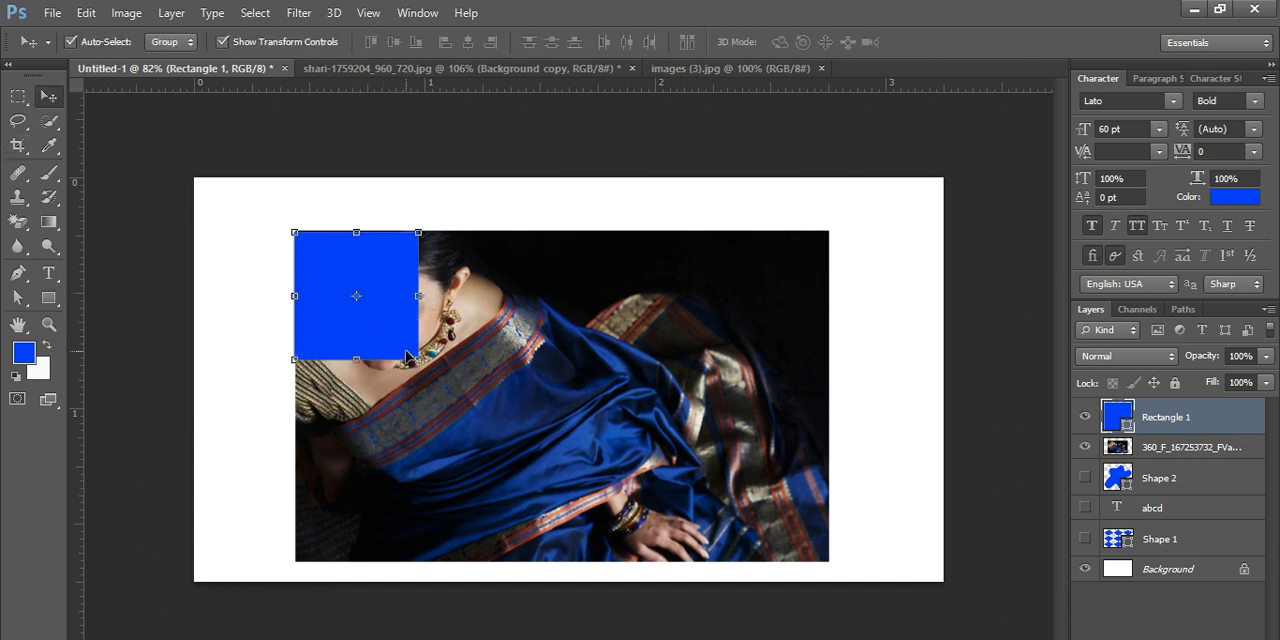
mouse_move(410, 356)
left_mouse_down()
mouse_move(425, 364)
mouse_move(411, 355)
left_mouse_up()
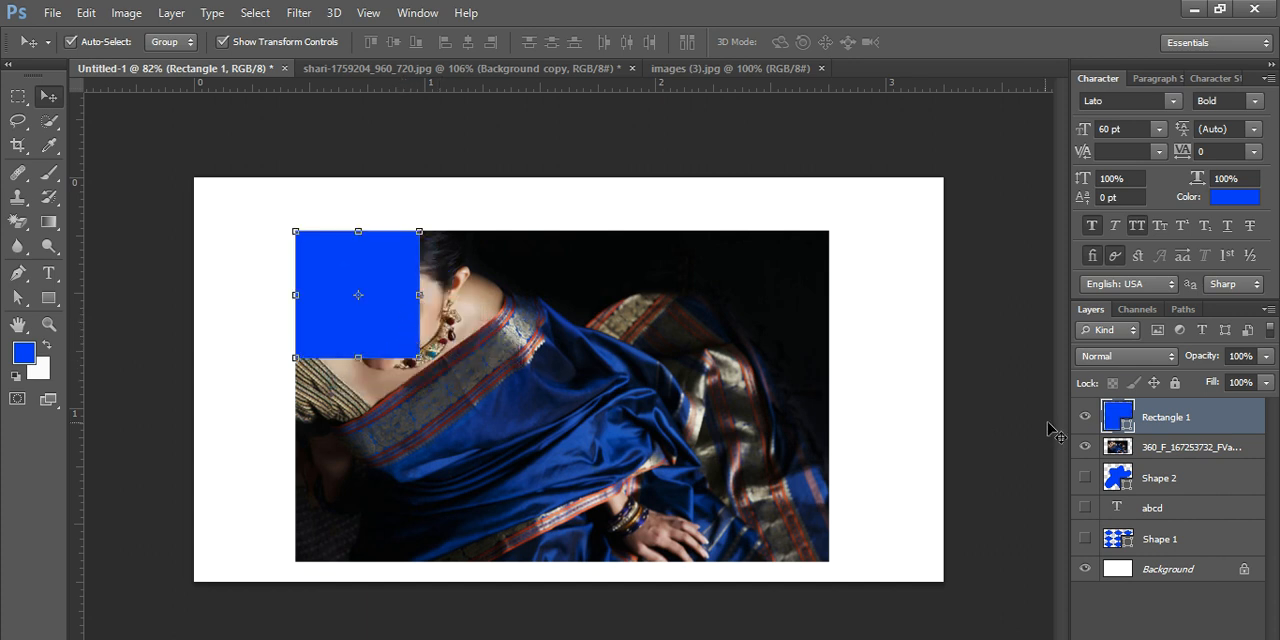
- Duplicate the rectangle seven times and spread the copies over the photo in three staggered rows
key("ctrl+j")
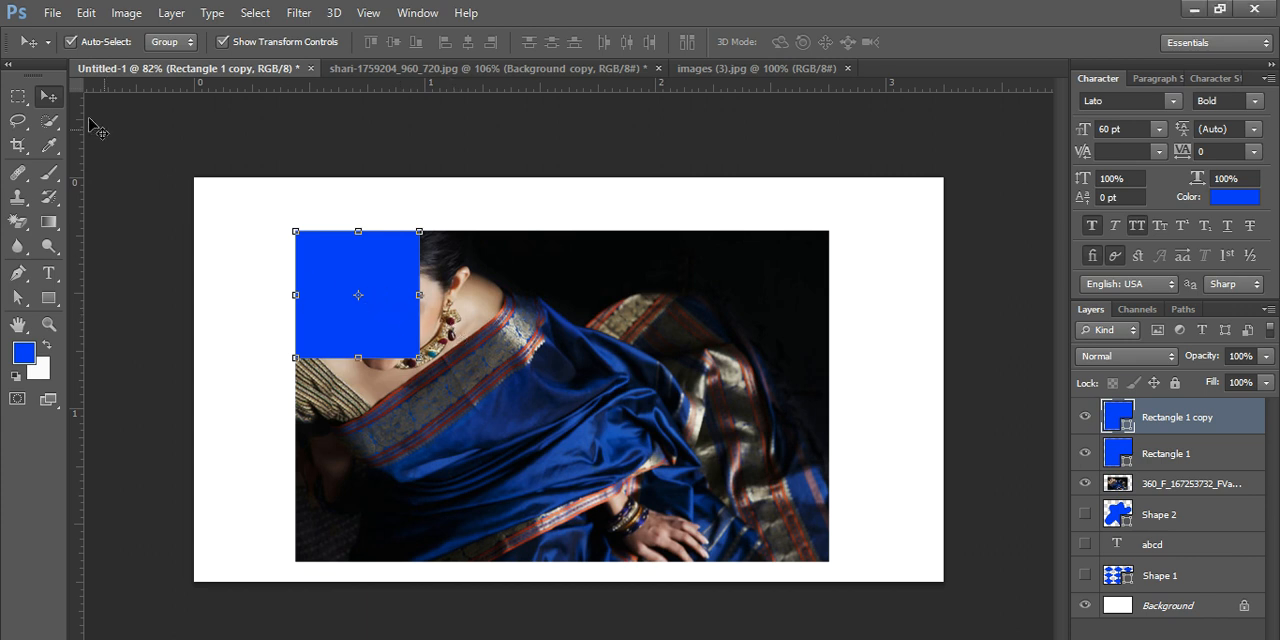
left_click_drag(365, 318, 797, 550)
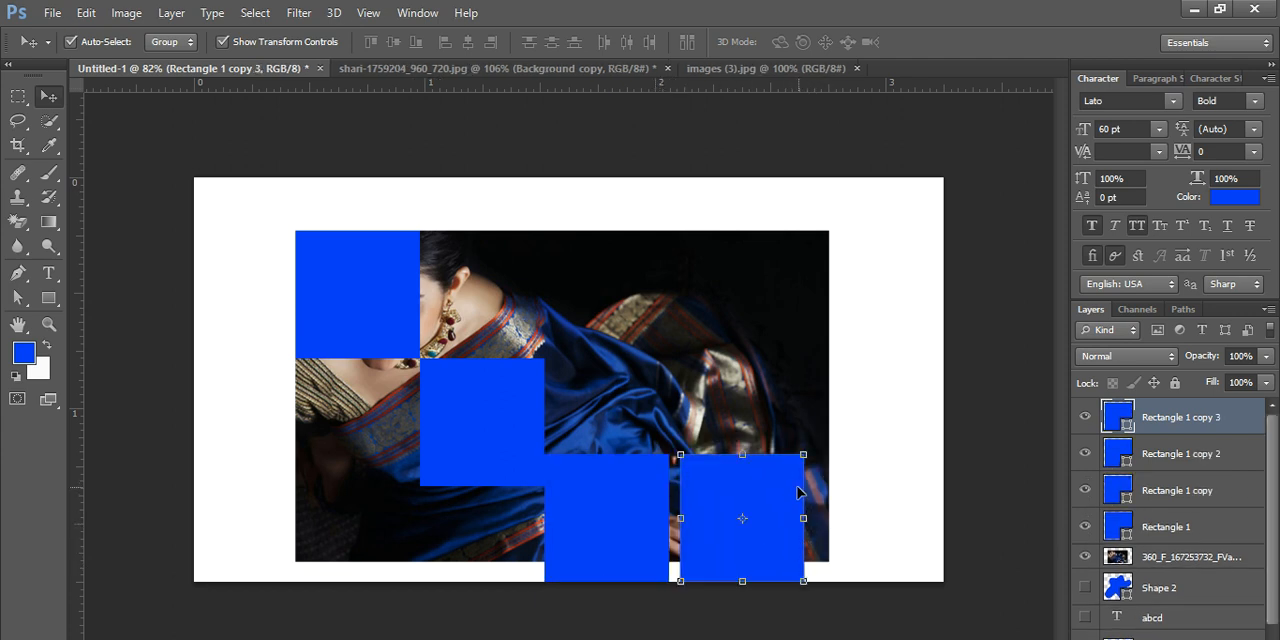
left_click_drag(790, 490, 934, 226)
left_click_drag(400, 294, 634, 301)
left_click_drag(818, 387, 661, 388)
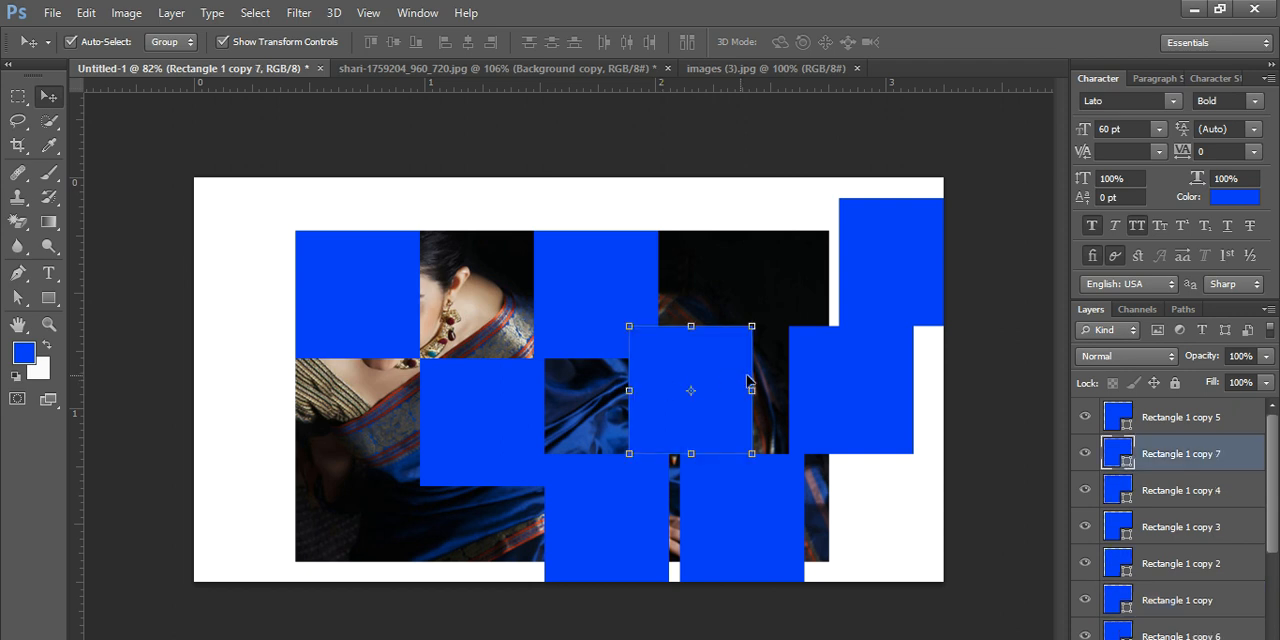
- Add an eighth copy of the rectangle and rearrange the rectangles into a loose three-row checkerboard over the photo
key("ctrl+t")
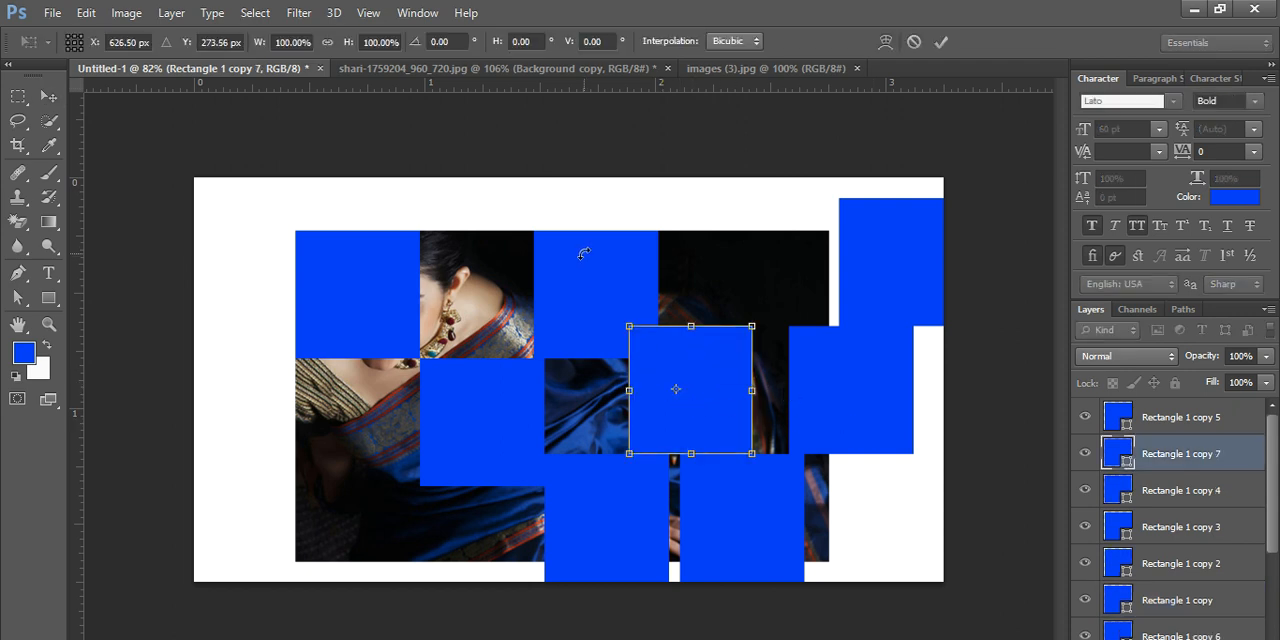
key("Return")
left_click(869, 418)
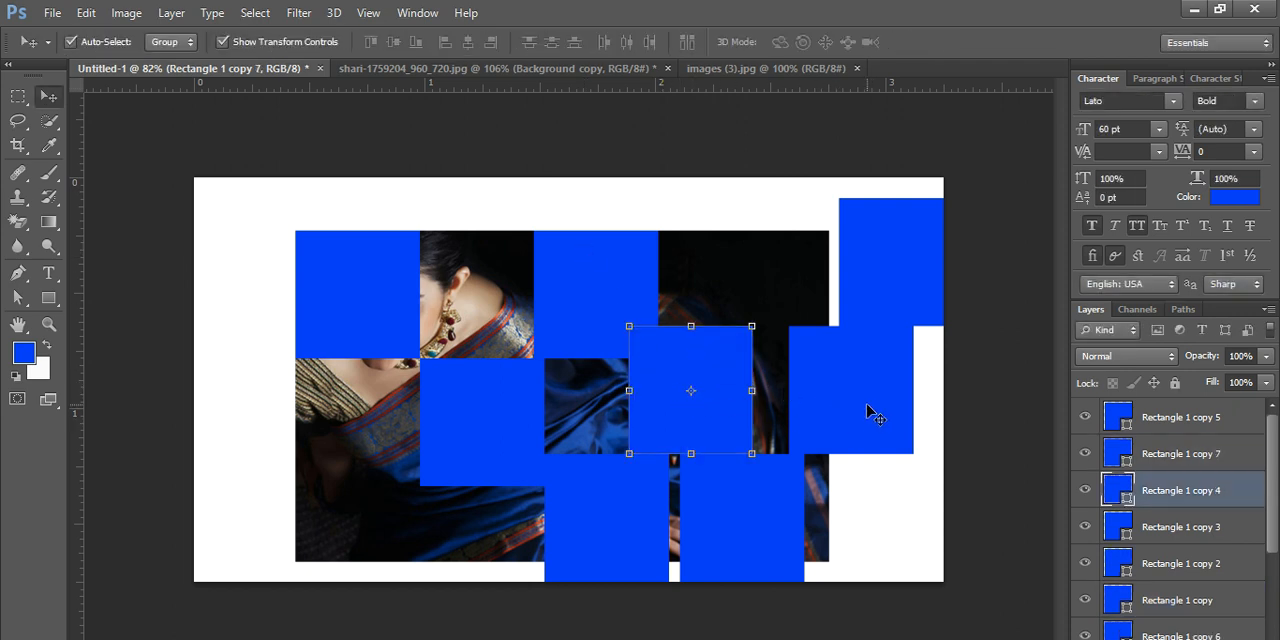
left_click_drag(580, 302, 548, 289)
mouse_move(685, 390)
left_mouse_down()
mouse_move(665, 390)
mouse_move(689, 390)
left_mouse_up()
left_click_drag(880, 282, 752, 278)
left_click(490, 417)
key("ctrl+t")
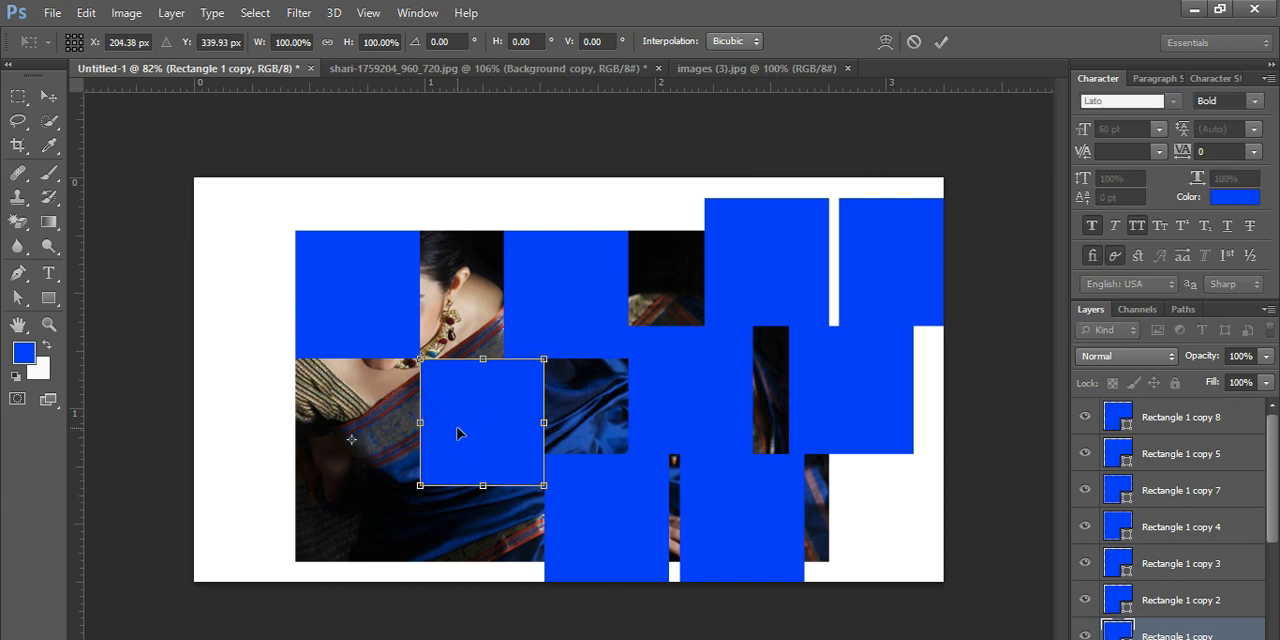
left_click_drag(456, 433, 425, 435)
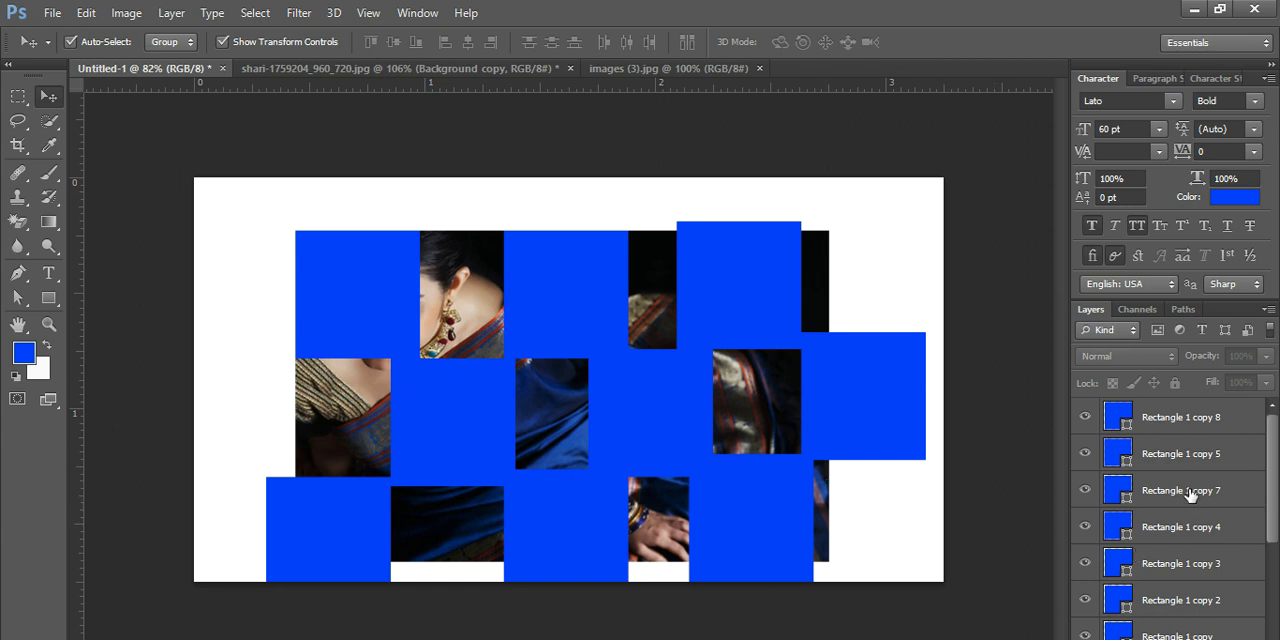
- Select all nine rectangle layers, from Rectangle 1 copy 8 down to Rectangle 1, and group them
scroll(1190, 497, "down", 3)
scroll(1190, 497, "up", 5)
left_click(1176, 420)
left_click(1175, 455, "shift")
left_click(1172, 491, "shift")
left_click(1172, 527, "shift")
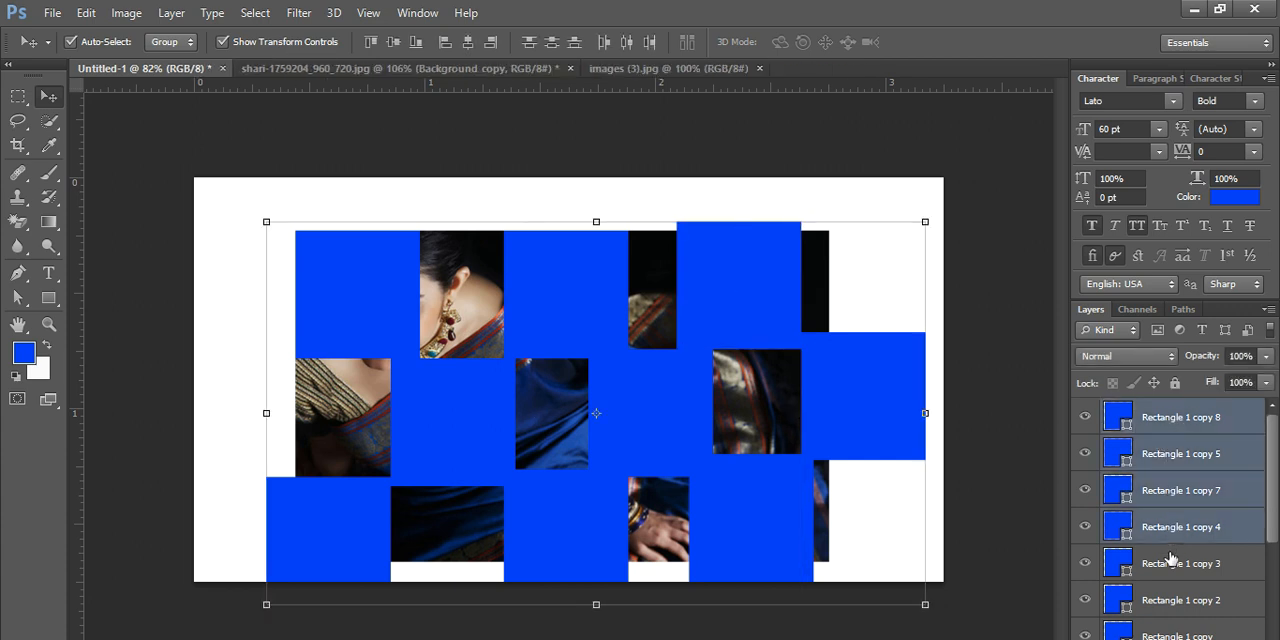
left_click(1171, 561, "shift")
left_click(1171, 598, "shift")
scroll(1180, 605, "down", 3)
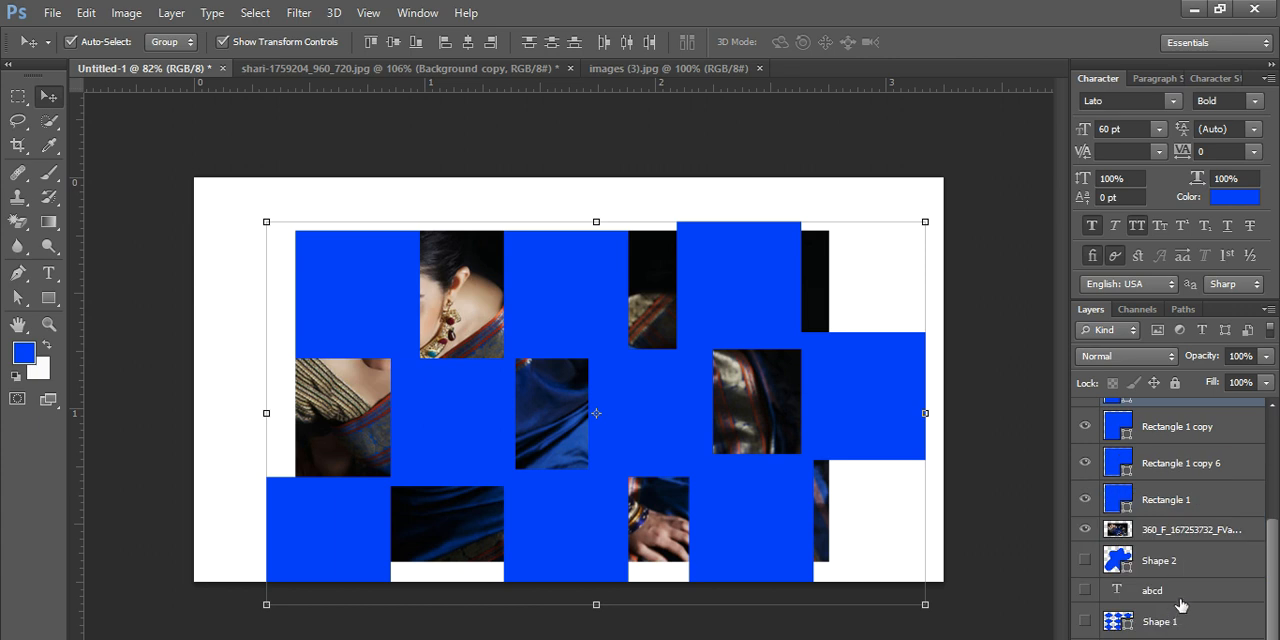
left_click(1178, 440, "shift")
left_click(1178, 475, "shift")
left_click(1178, 508, "shift")
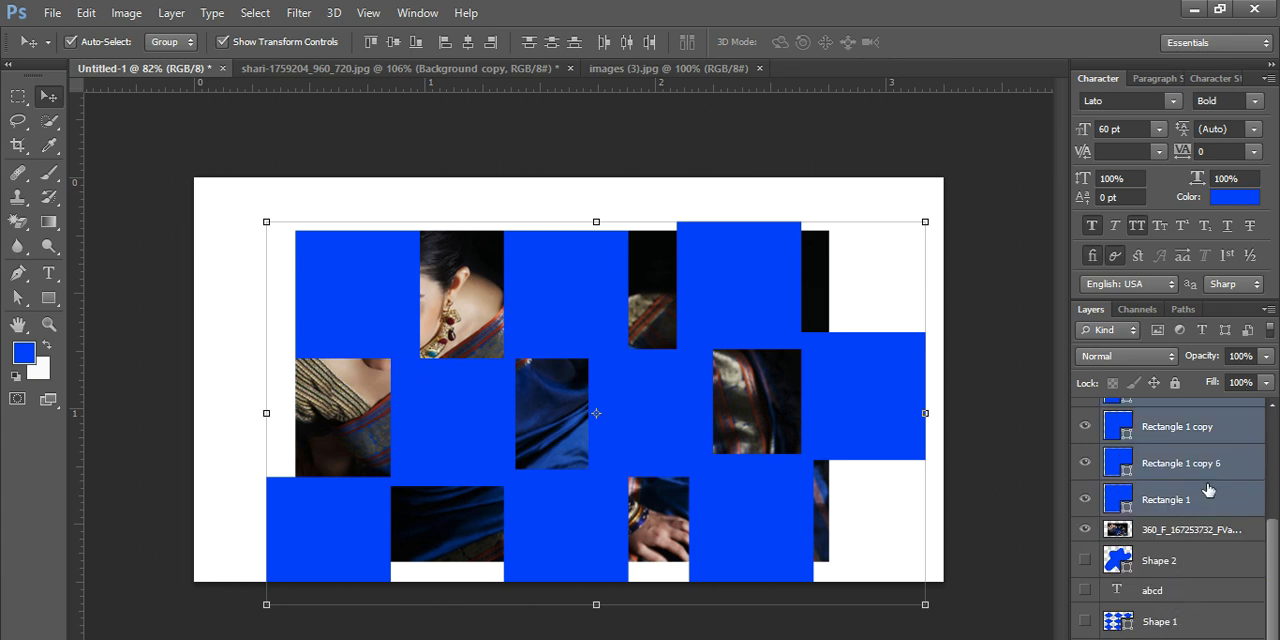
right_click(1208, 489)
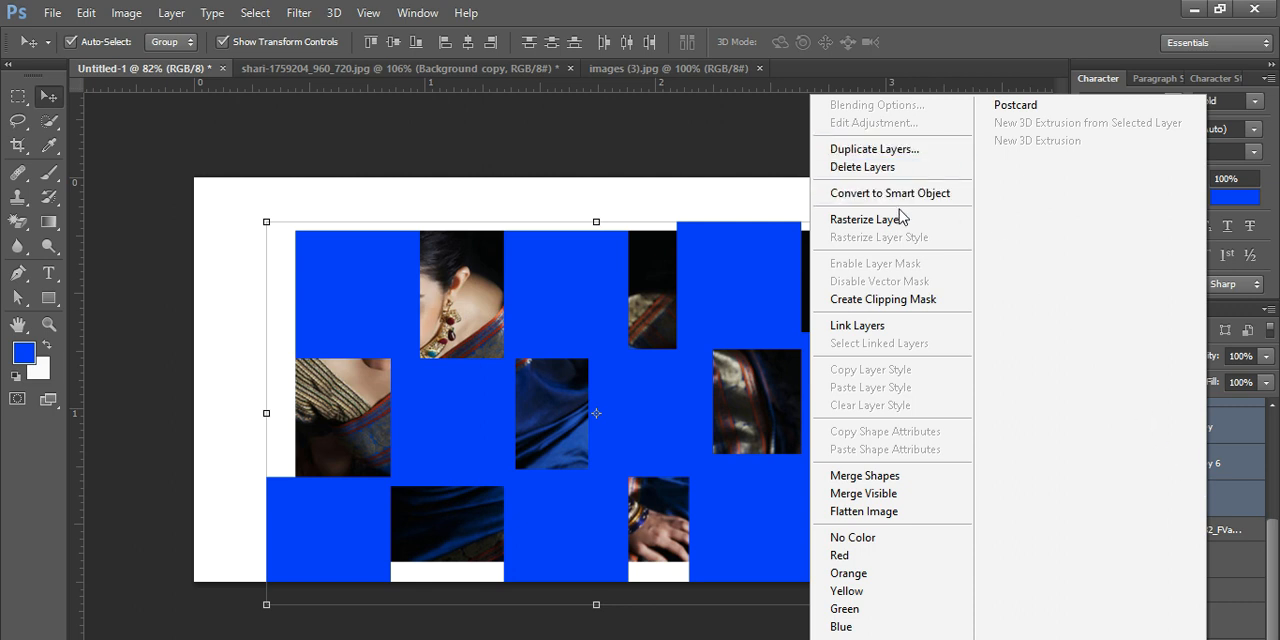
left_click(1240, 456)
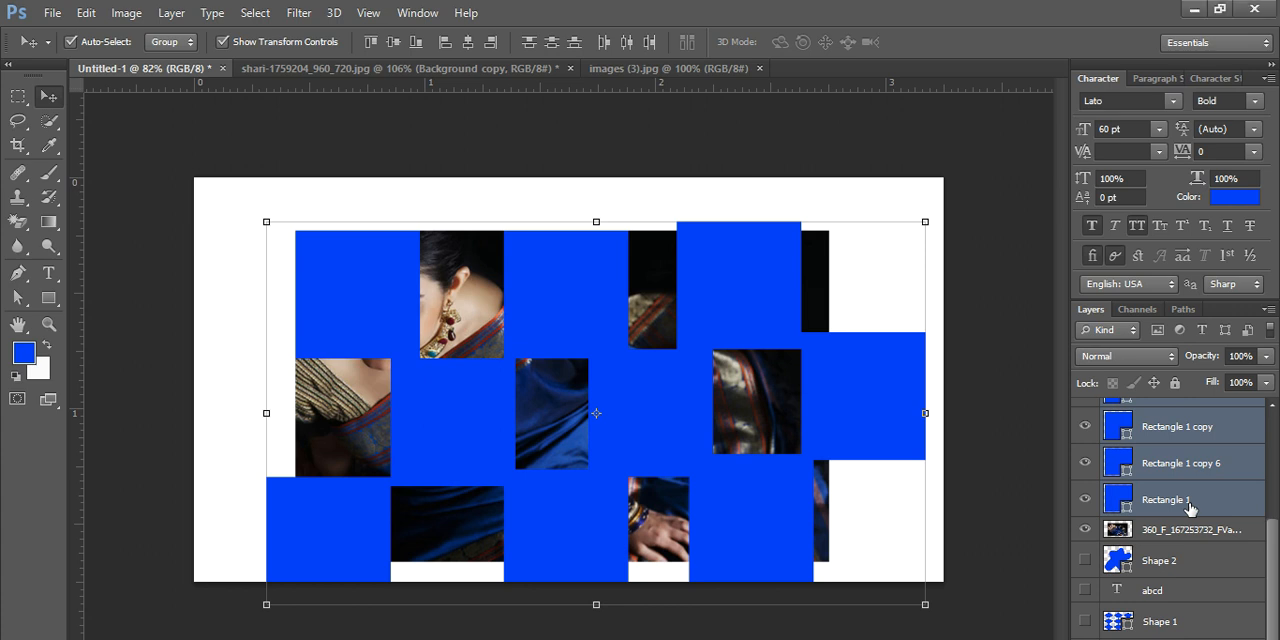
key("ctrl+g")
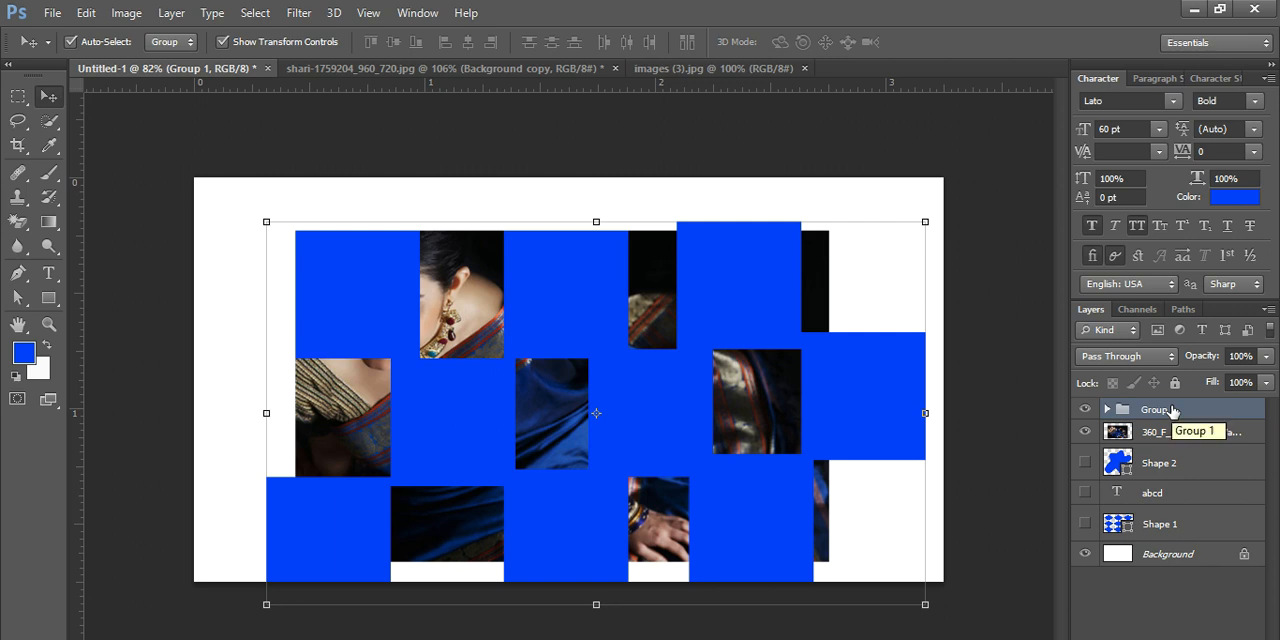
- Place the rectangle group directly below the photo layer and clip the photo to the group with a clipping mask
left_click_drag(1172, 410, 1171, 446)
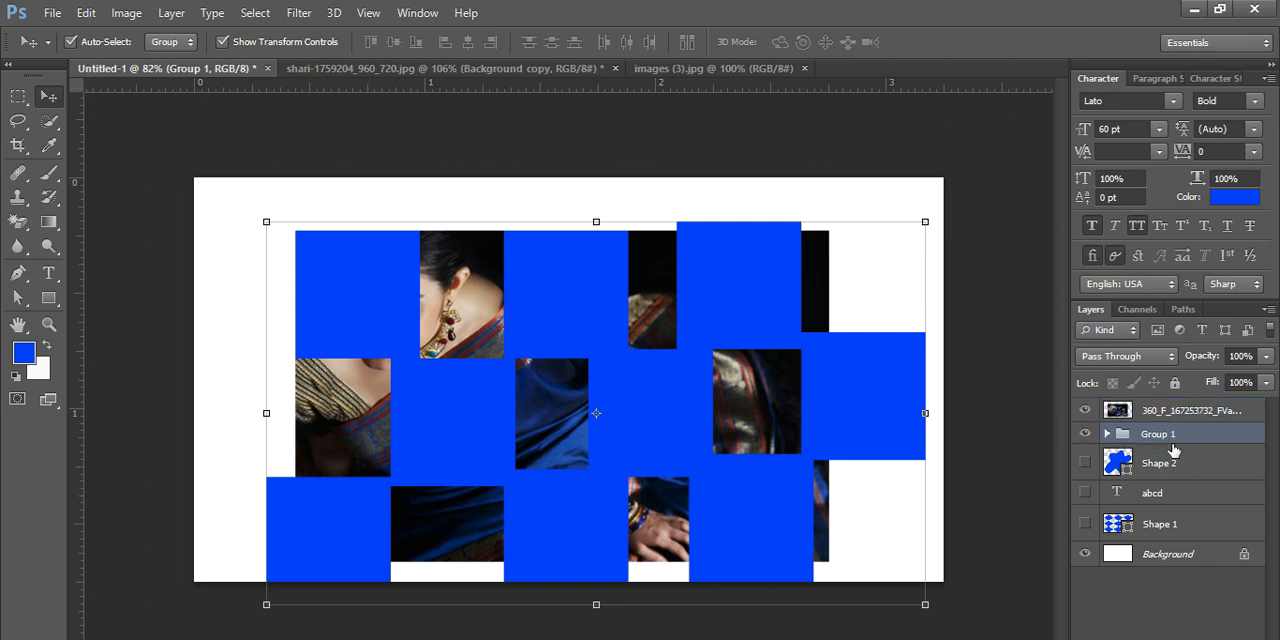
left_click_drag(766, 433, 814, 440)
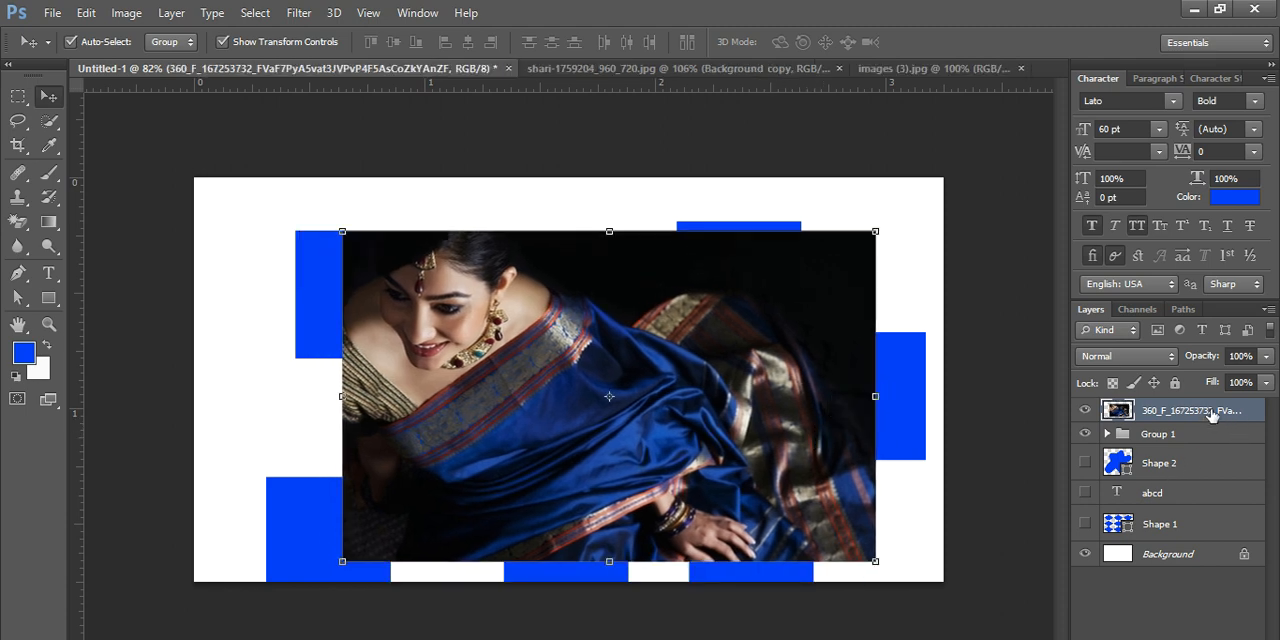
right_click(1212, 416)
left_click(1236, 622)
right_click(1207, 414)
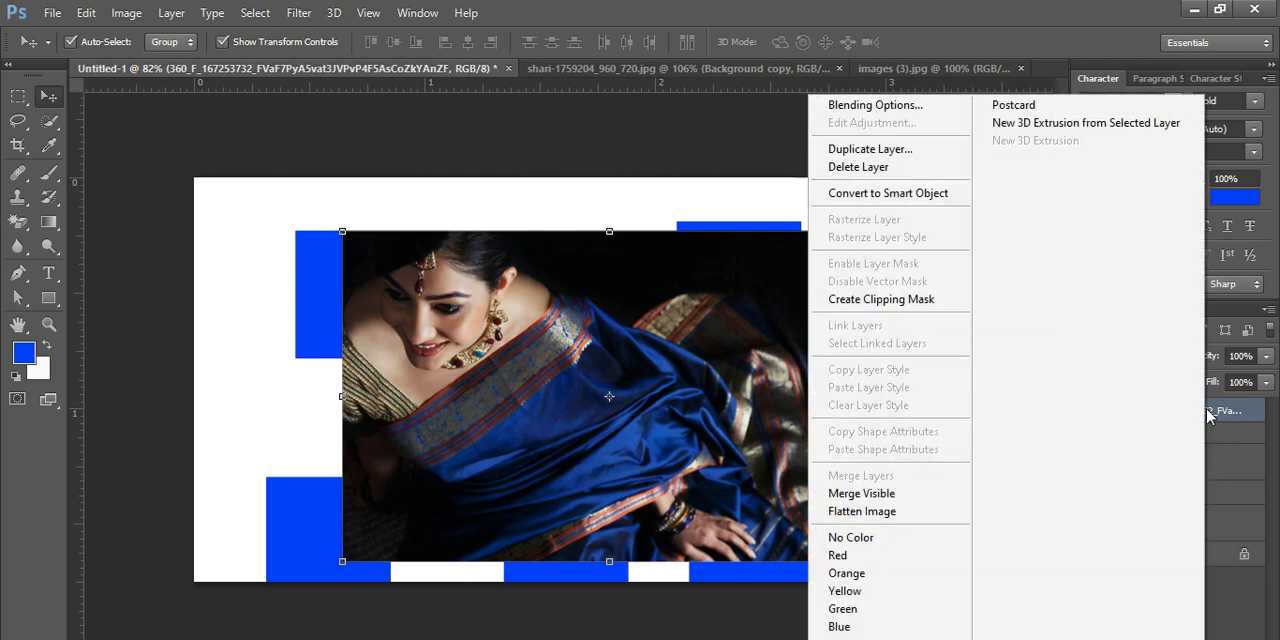
left_click(908, 306)
- Stretch the clipped photo to about 126% width and 119% height so it fills all the rectangles
left_click_drag(874, 399, 925, 396)
left_click_drag(336, 402, 252, 397)
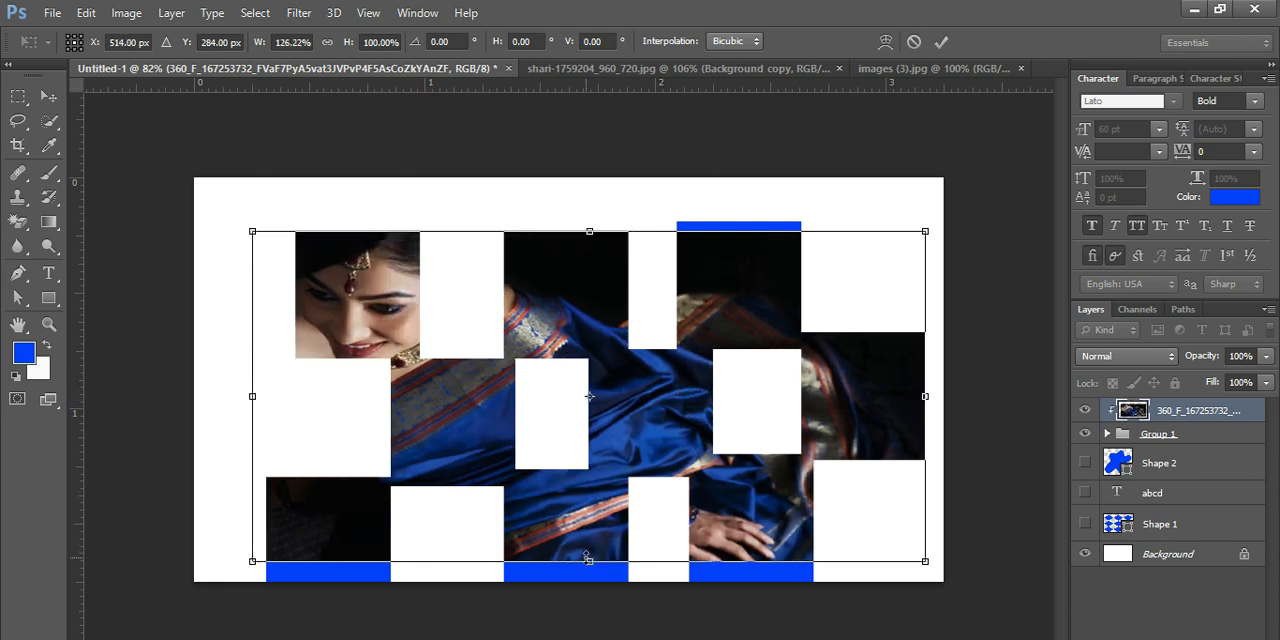
left_click_drag(588, 560, 590, 580)
left_click_drag(591, 232, 597, 189)
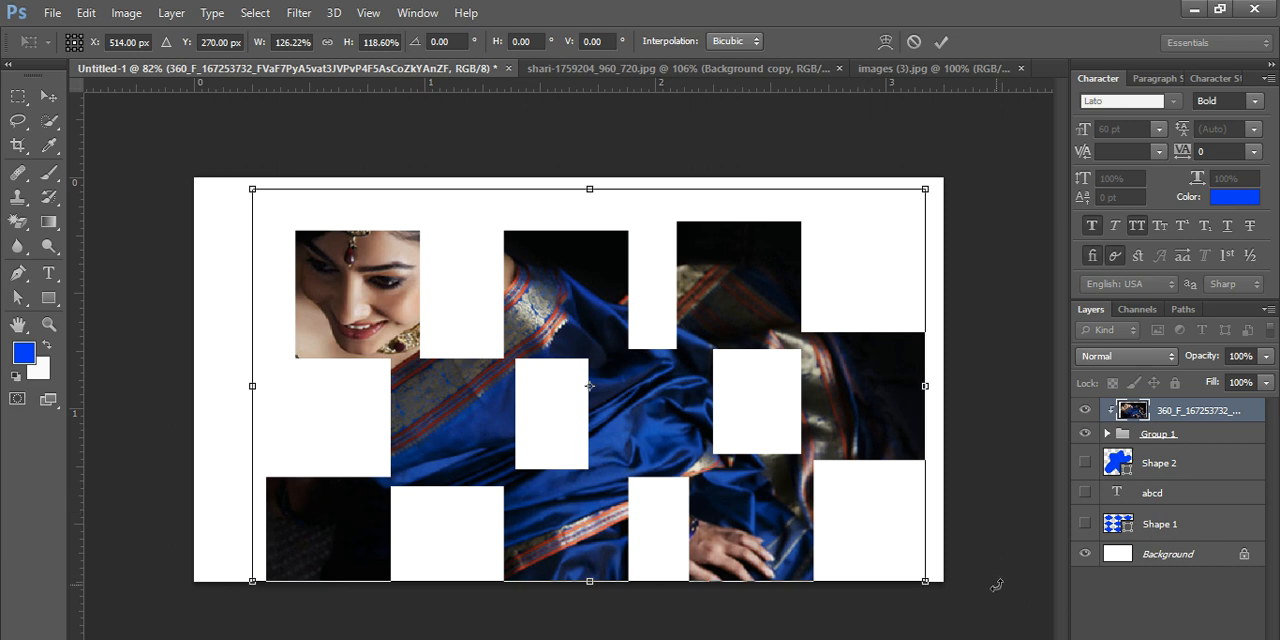